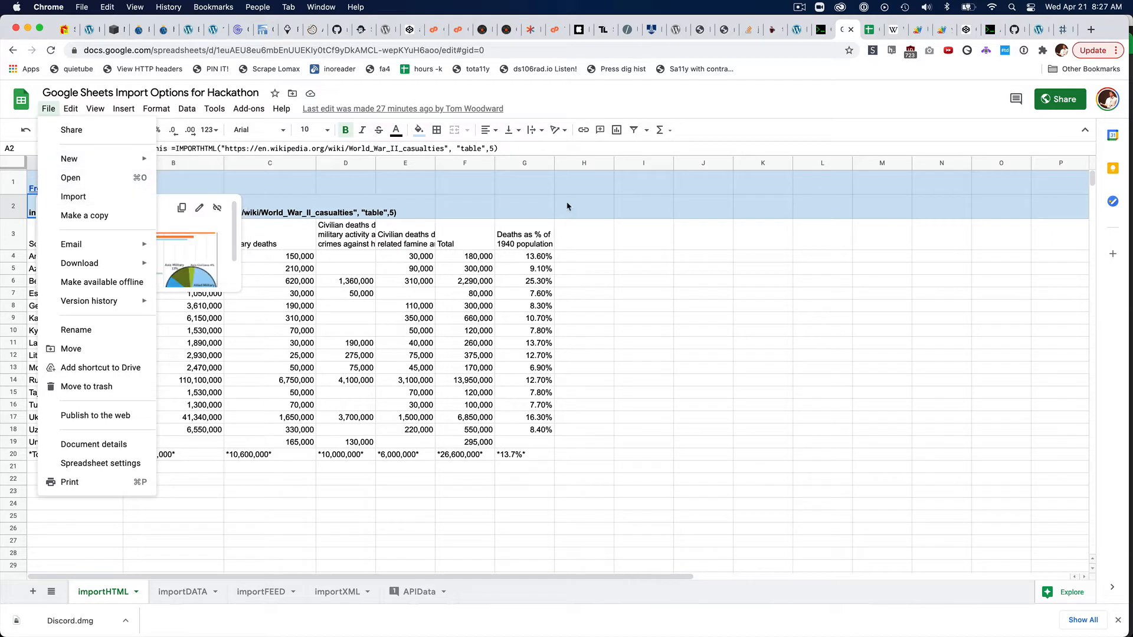
Look at the upload option of the file import dialog, and close the dialog without importing a file.
left_click(719, 99)
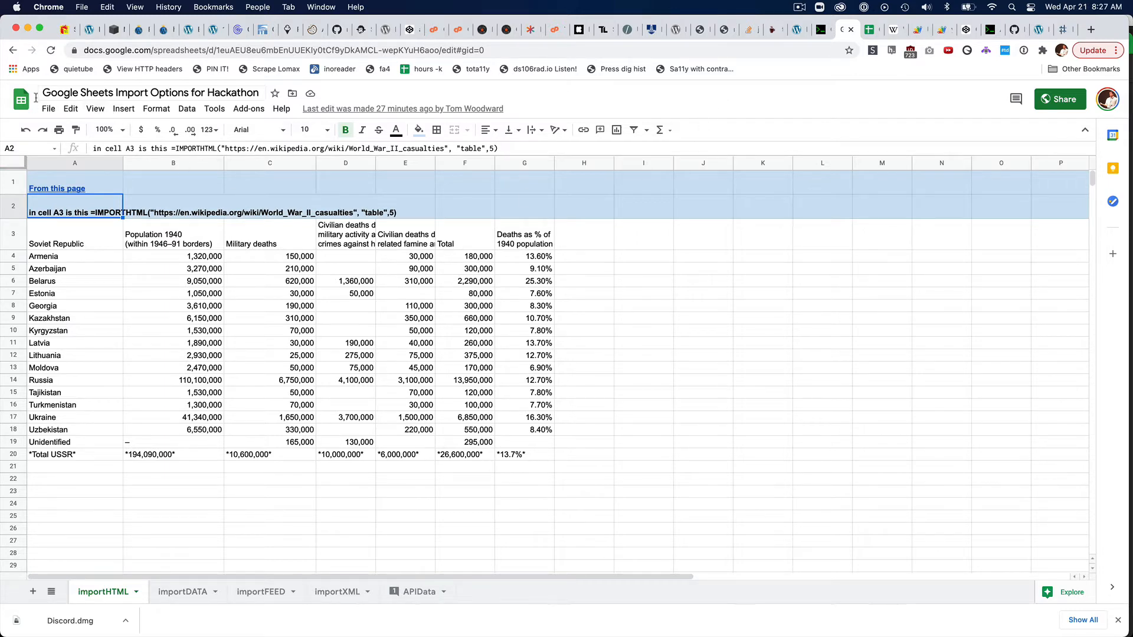
left_click(48, 110)
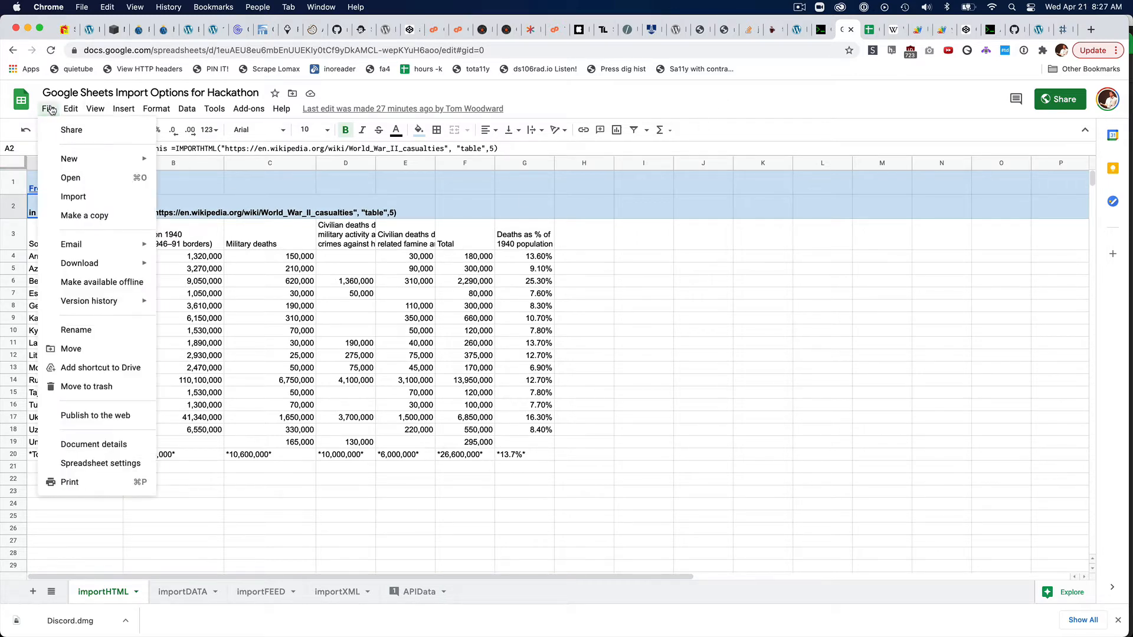
left_click(72, 196)
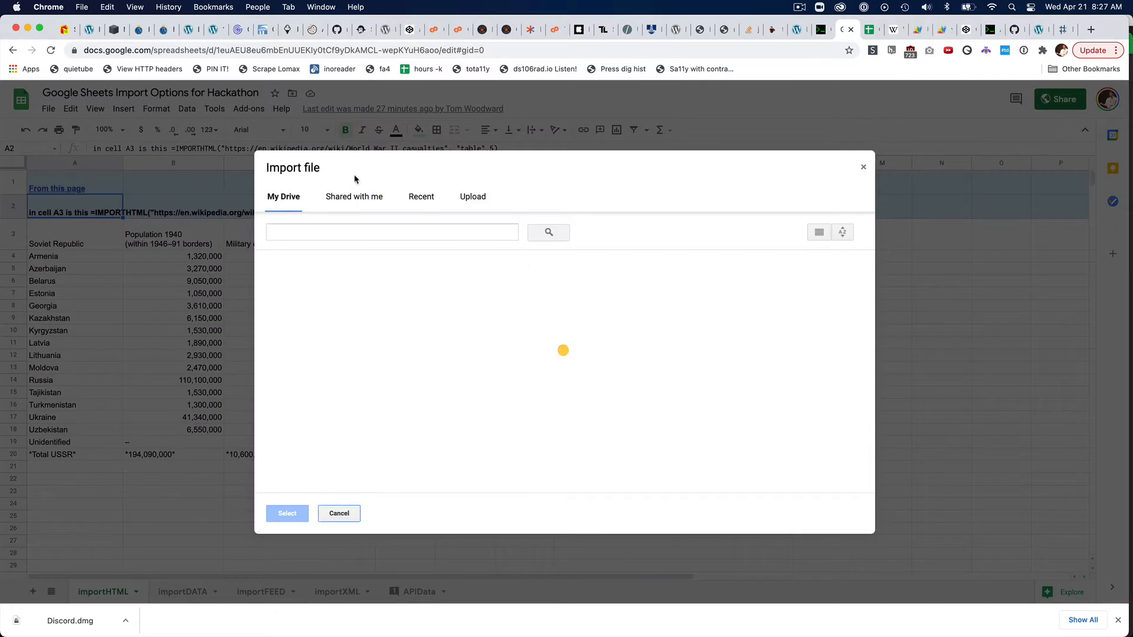
left_click(478, 199)
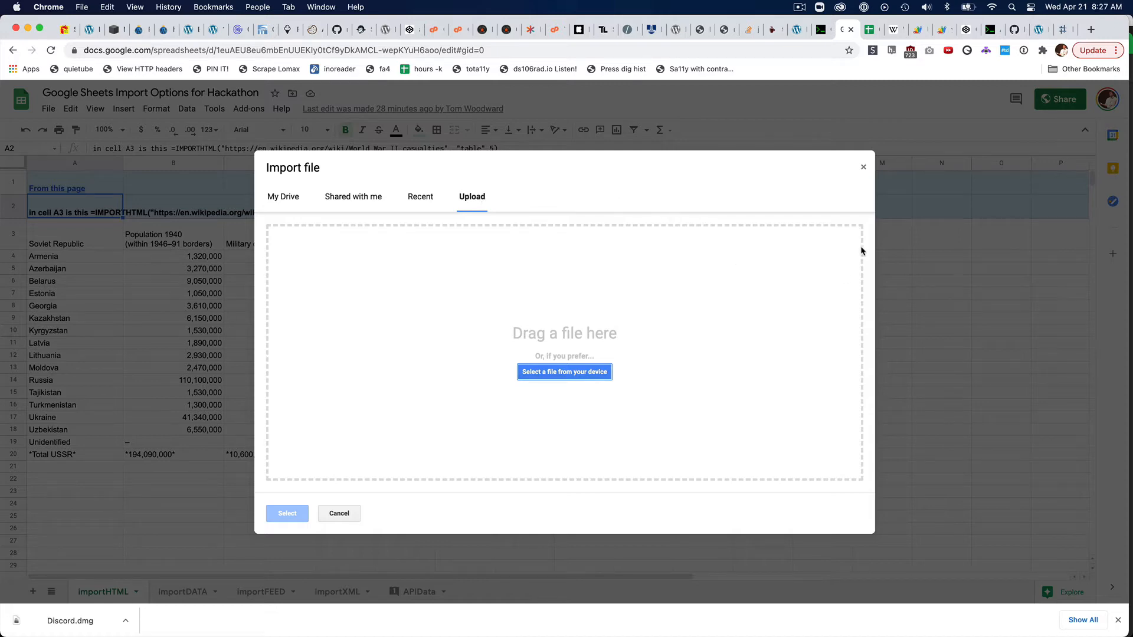
left_click(864, 168)
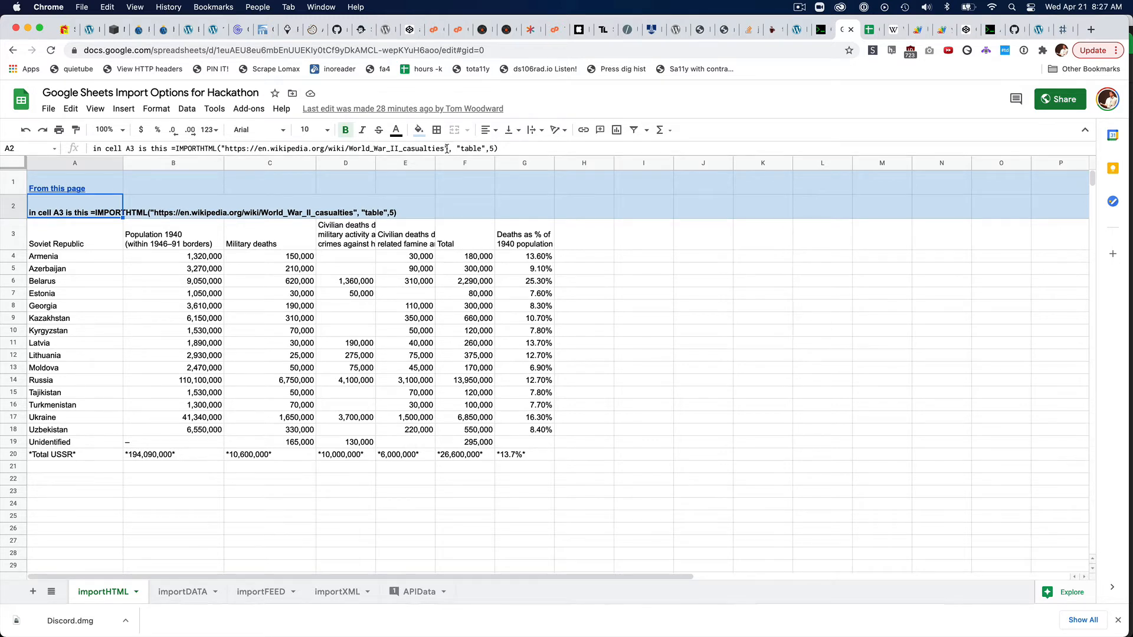
Open the Wikipedia page World War II casualties linked in cell A1 and look through its tables.
left_click(75, 190)
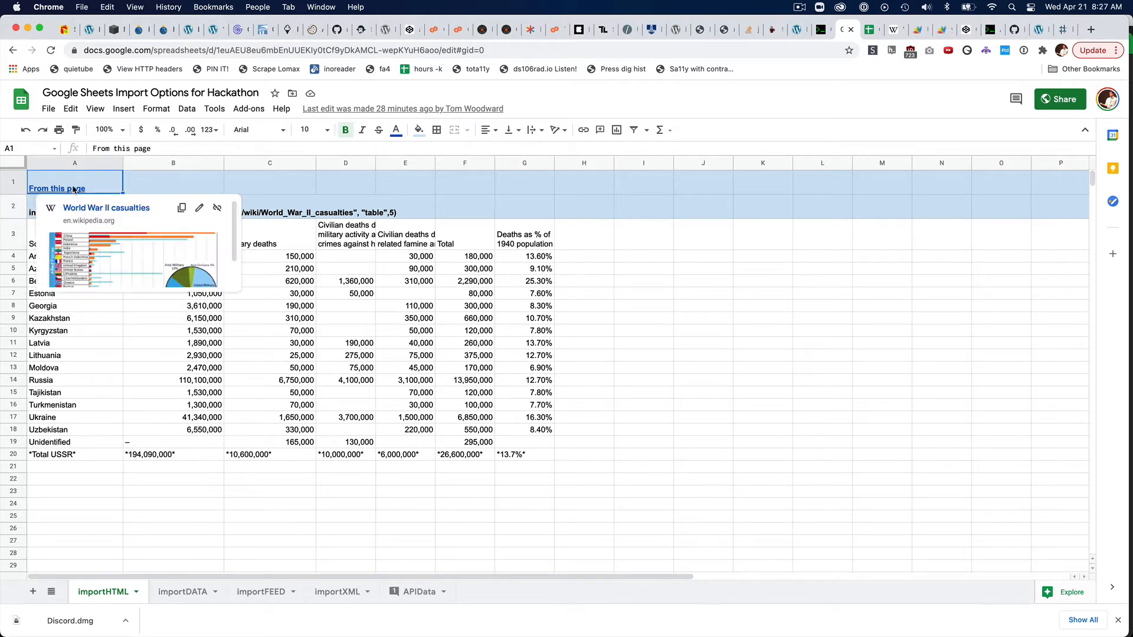
left_click(135, 214)
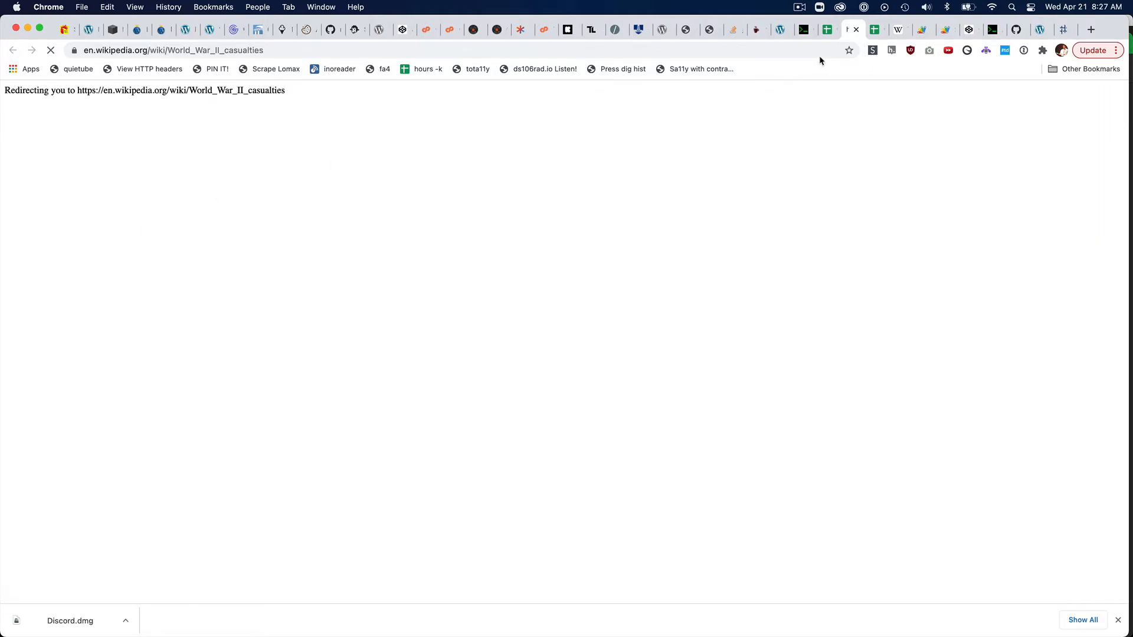
scroll(559, 322, "down", 15)
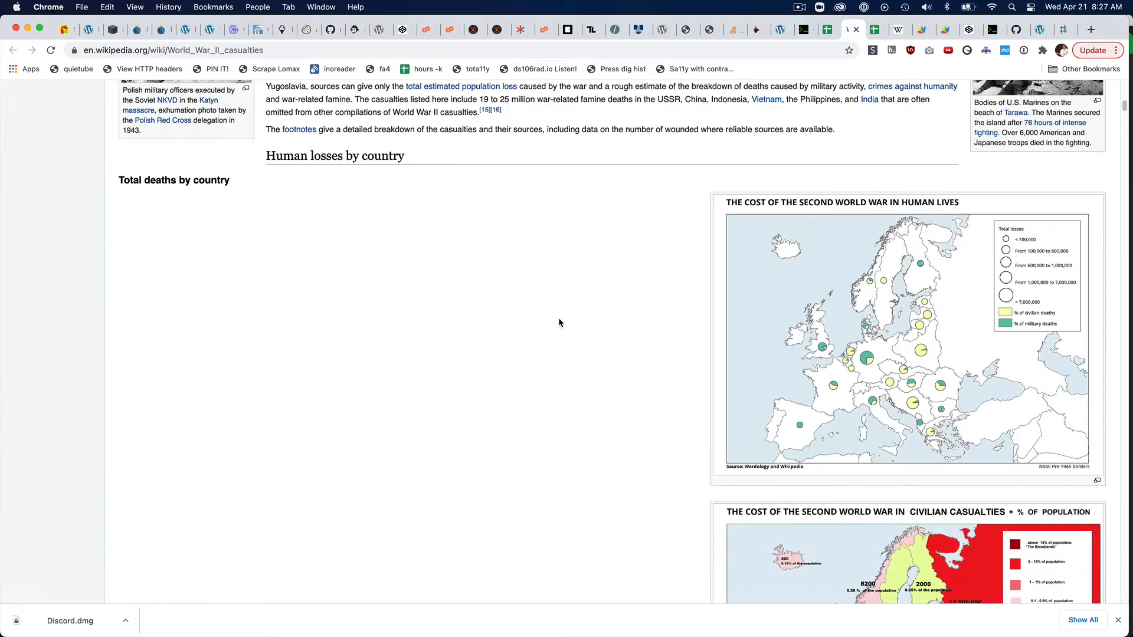
scroll(559, 322, "down", 20)
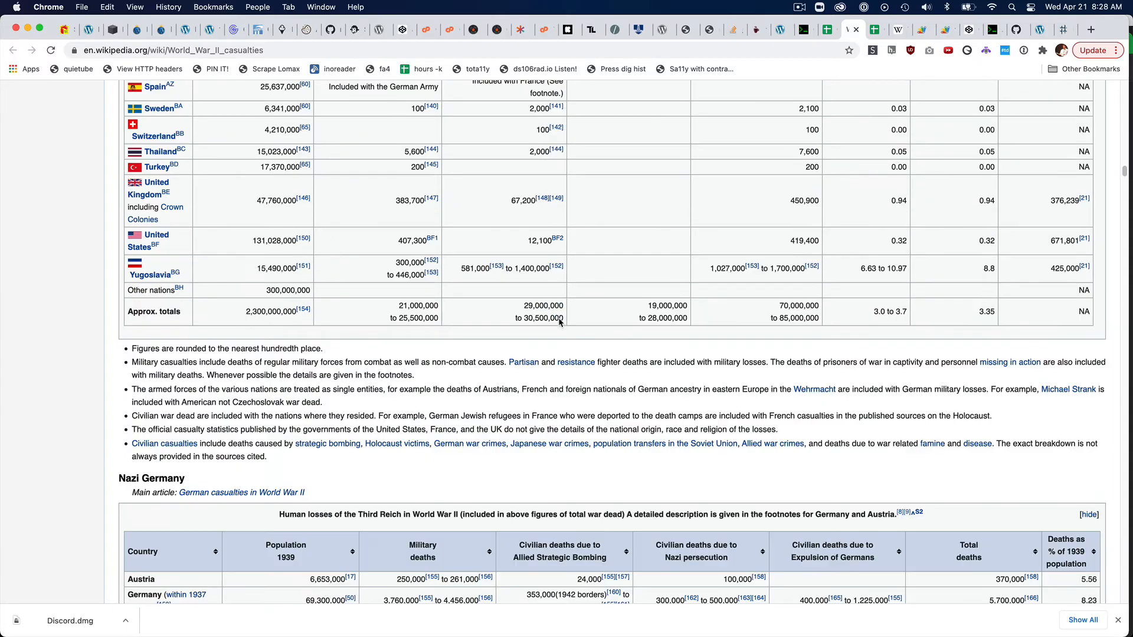
scroll(559, 321, "down", 20)
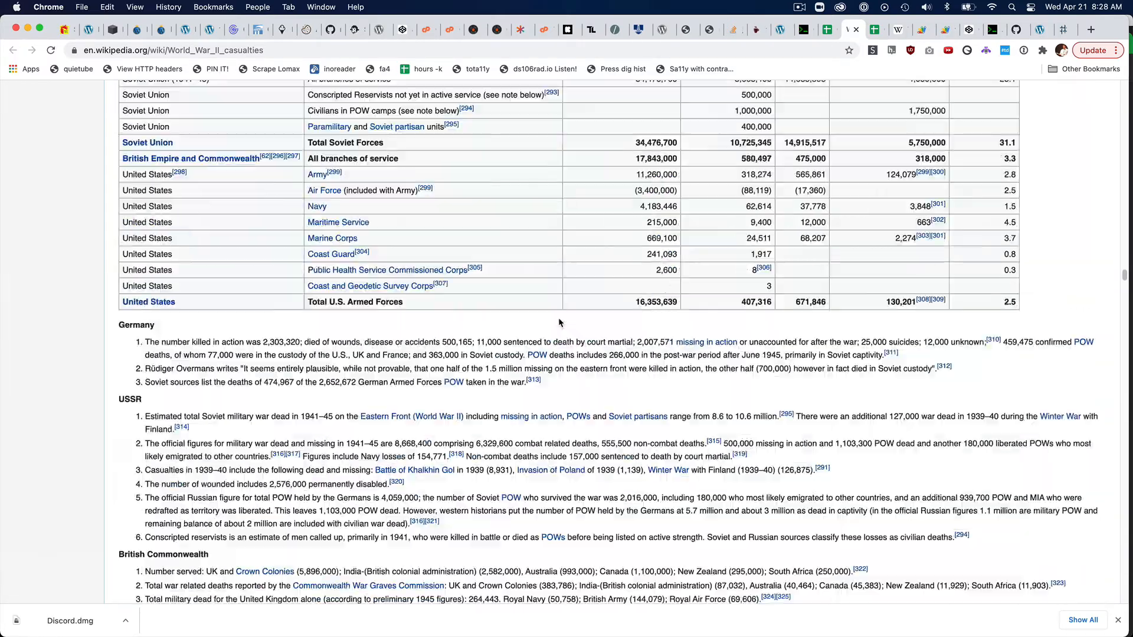
scroll(560, 320, "up", 10)
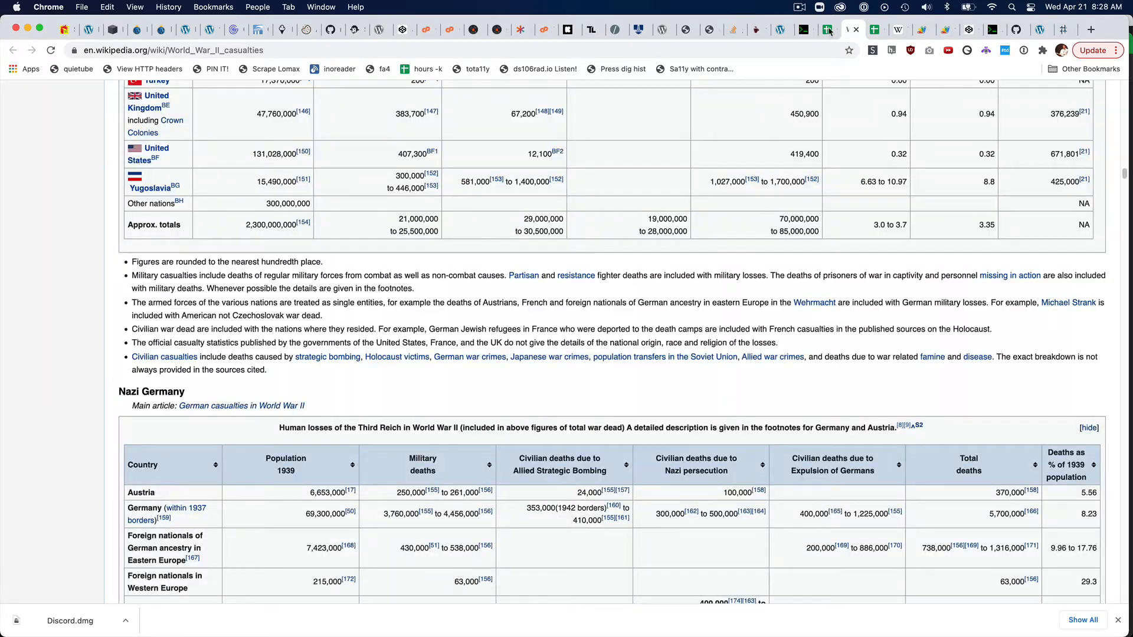
Return to the spreadsheet and examine the URL and query arguments of the IMPORTHTML formula in cell A3.
left_click(827, 29)
left_click(54, 237)
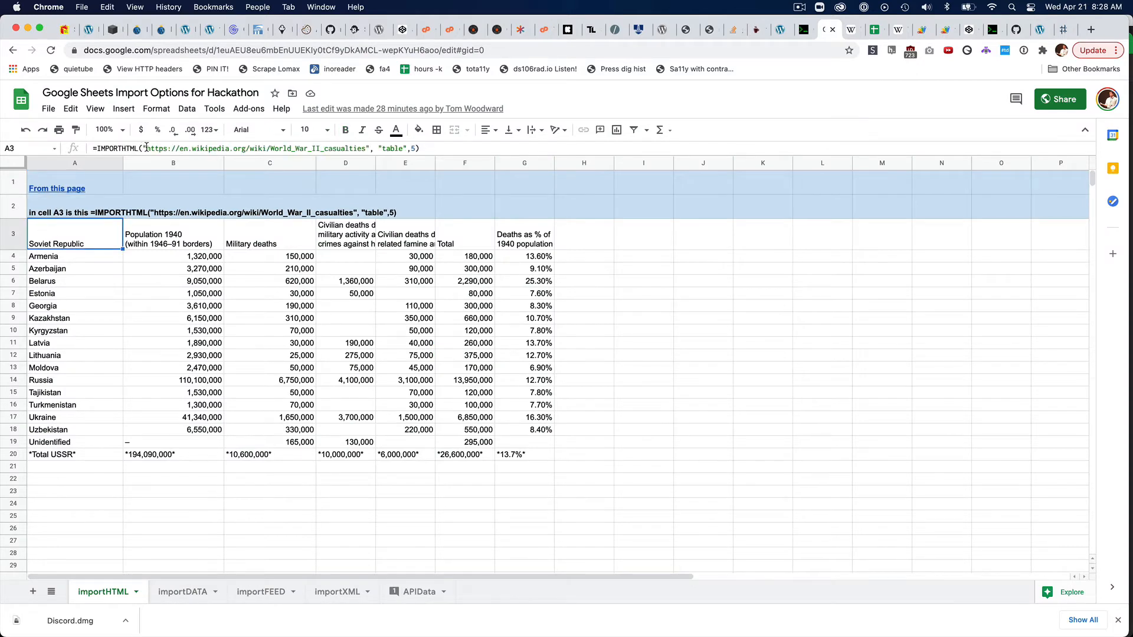
left_click_drag(146, 148, 364, 147)
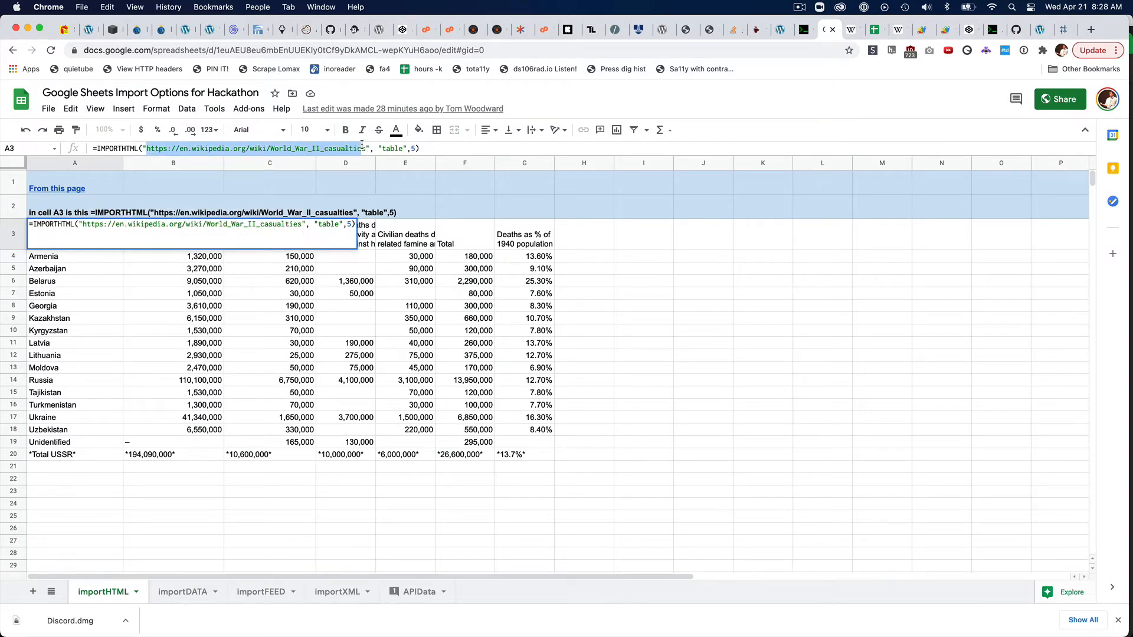
left_click(391, 148)
double_click(391, 148)
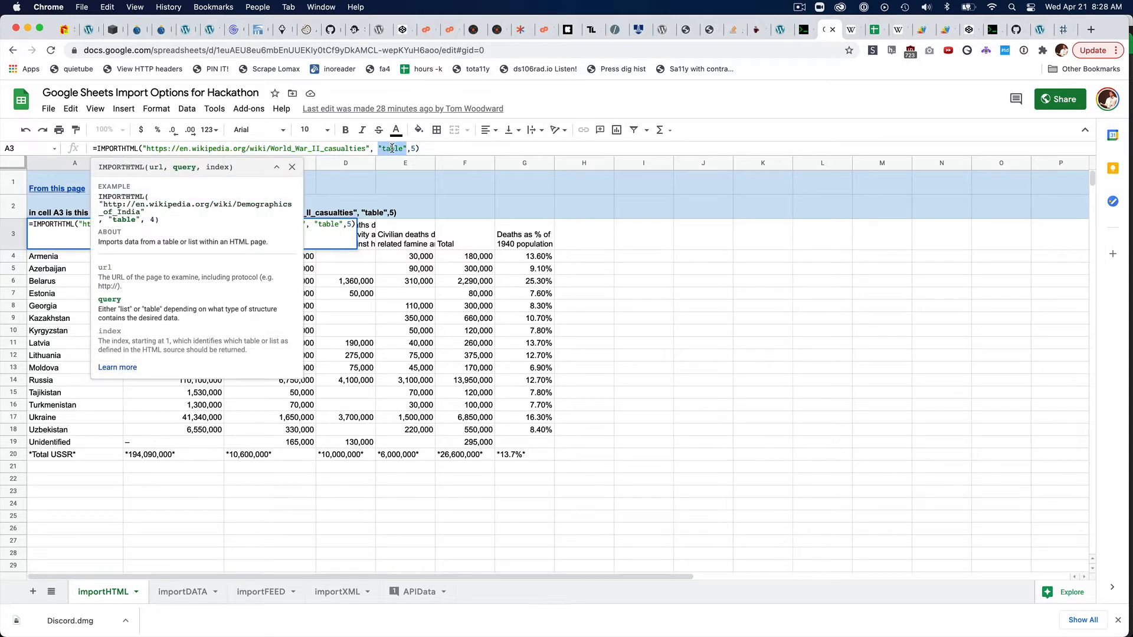
Try table index 4 in cell A3's IMPORTHTML formula, and set the index back to 5.
left_click(413, 148)
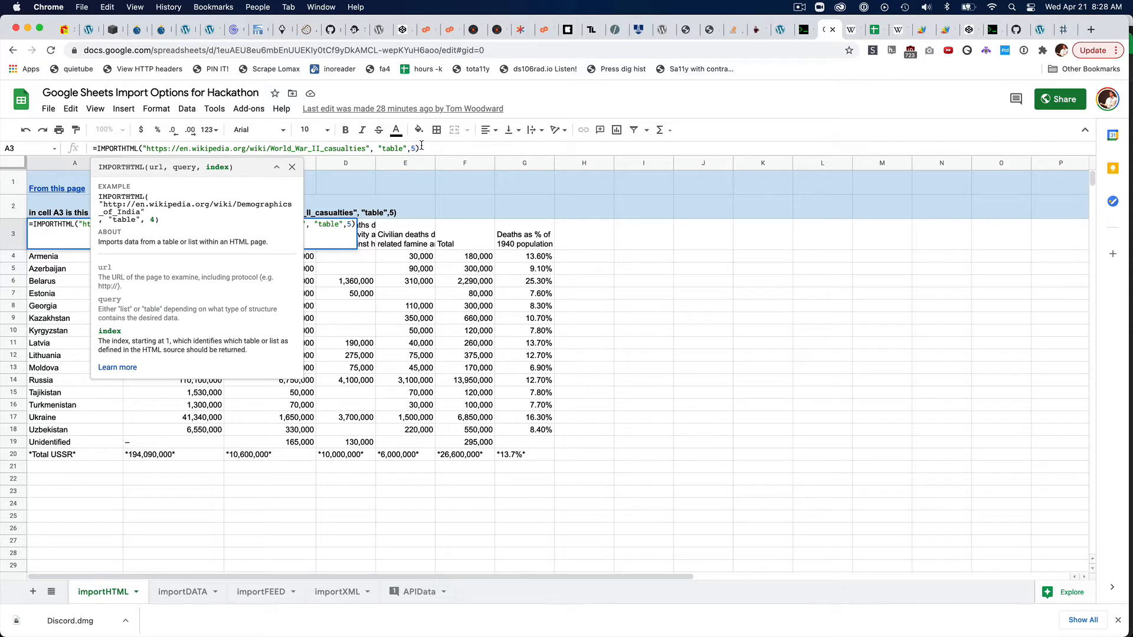
key("BackSpace")
type("4")
key("Return")
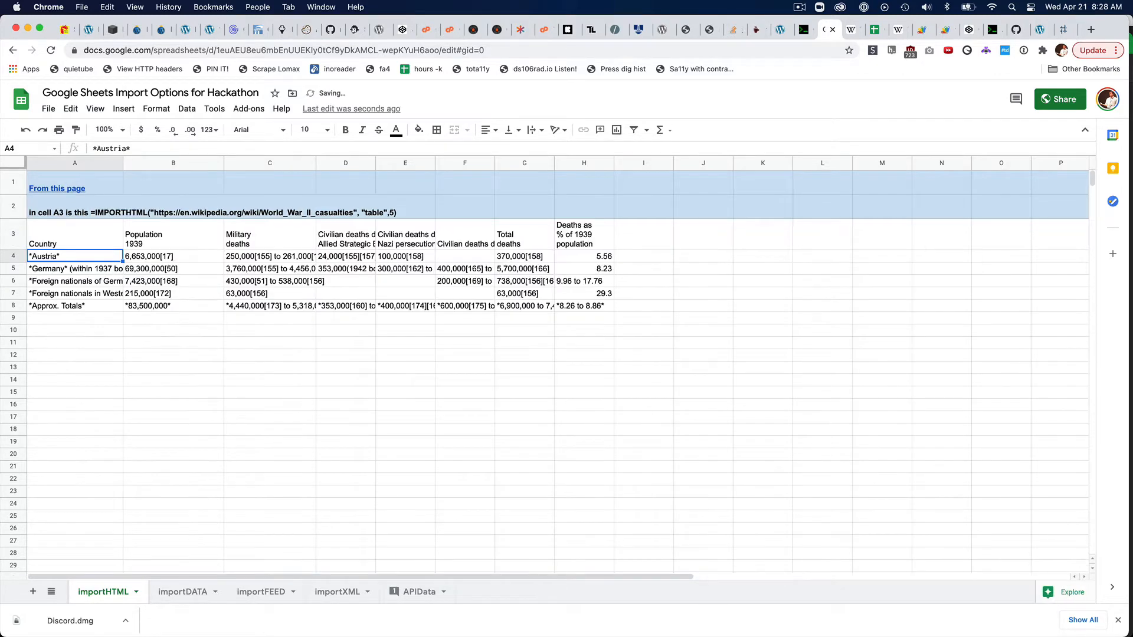
key("Return")
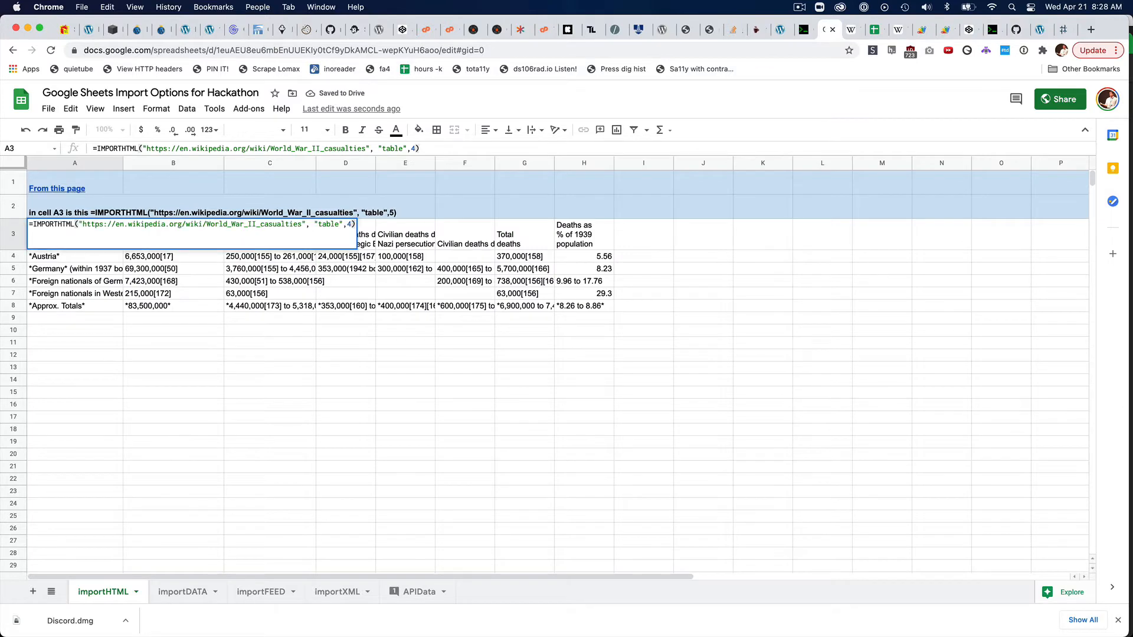
key("Return")
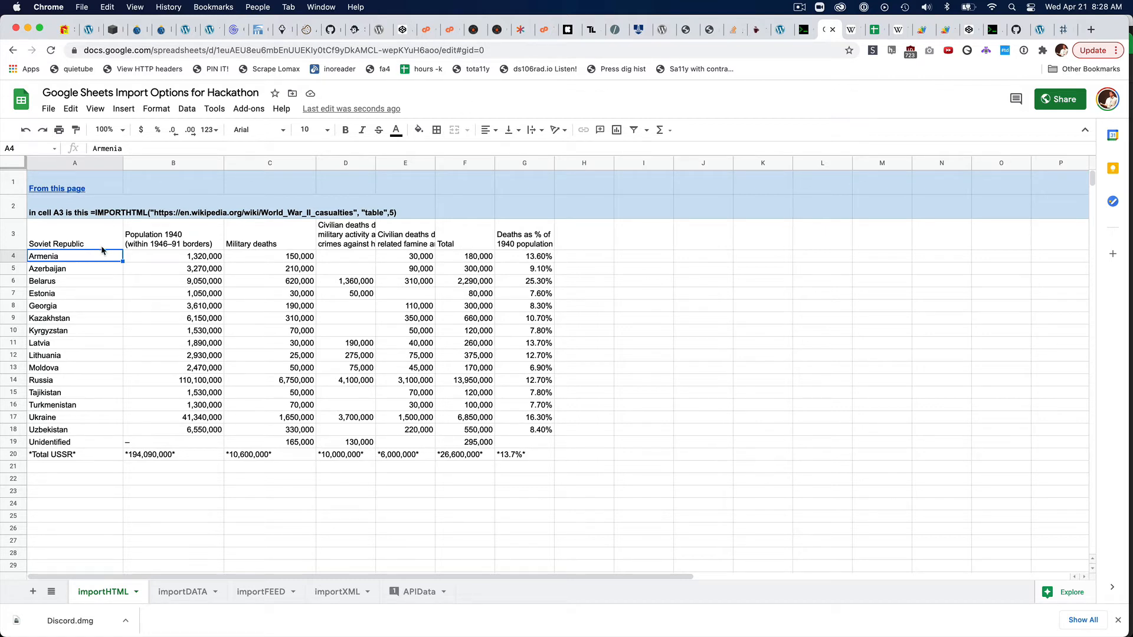
Copy the imported table in A3:G20, bring up the option to paste values only, and cancel without pasting.
left_click_drag(103, 236, 541, 460)
right_click(416, 363)
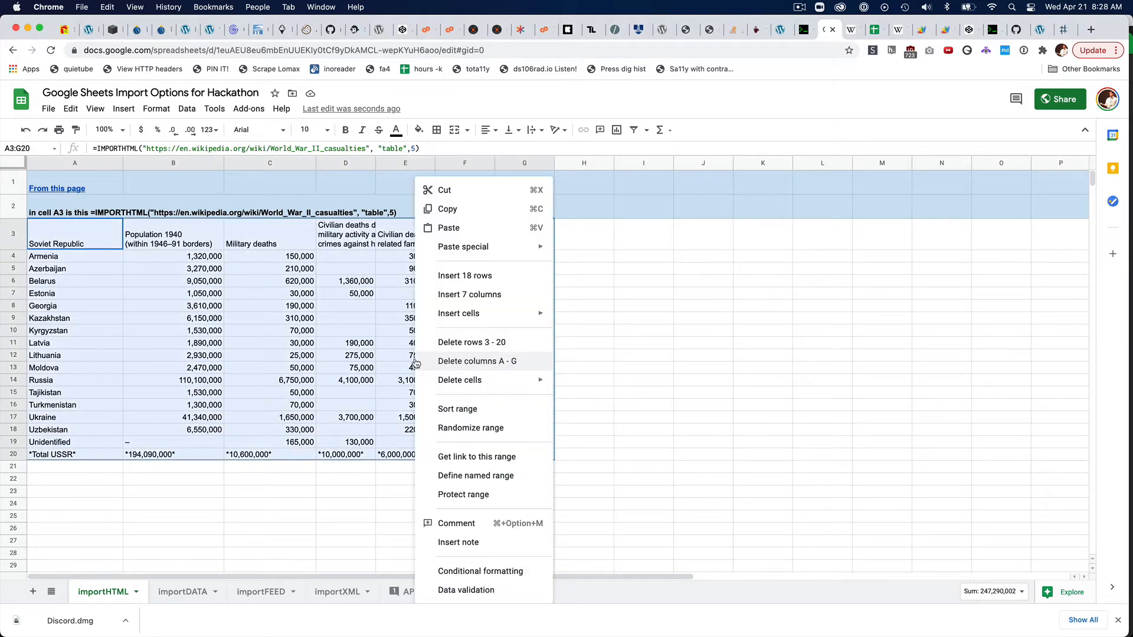
left_click(483, 211)
right_click(327, 259)
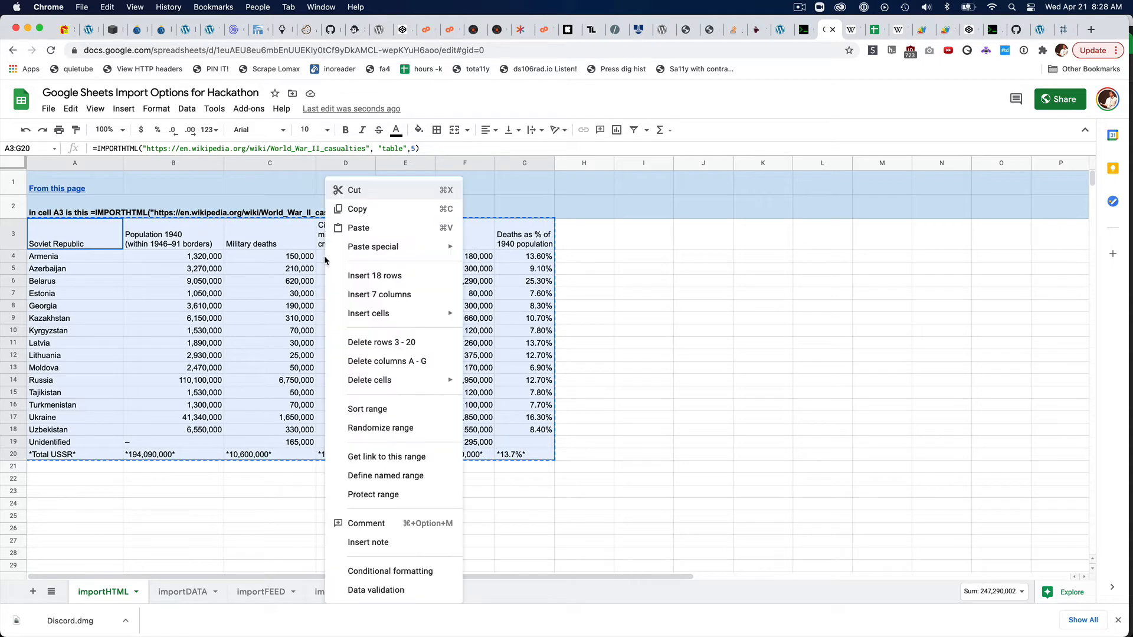
mouse_move(418, 253)
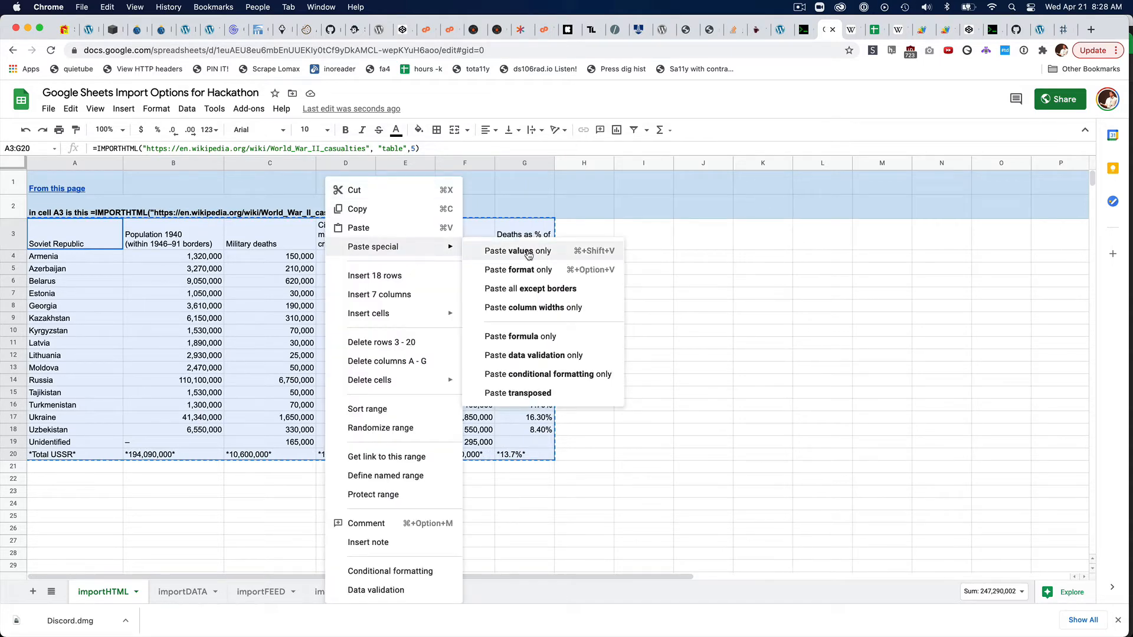
left_click(206, 248)
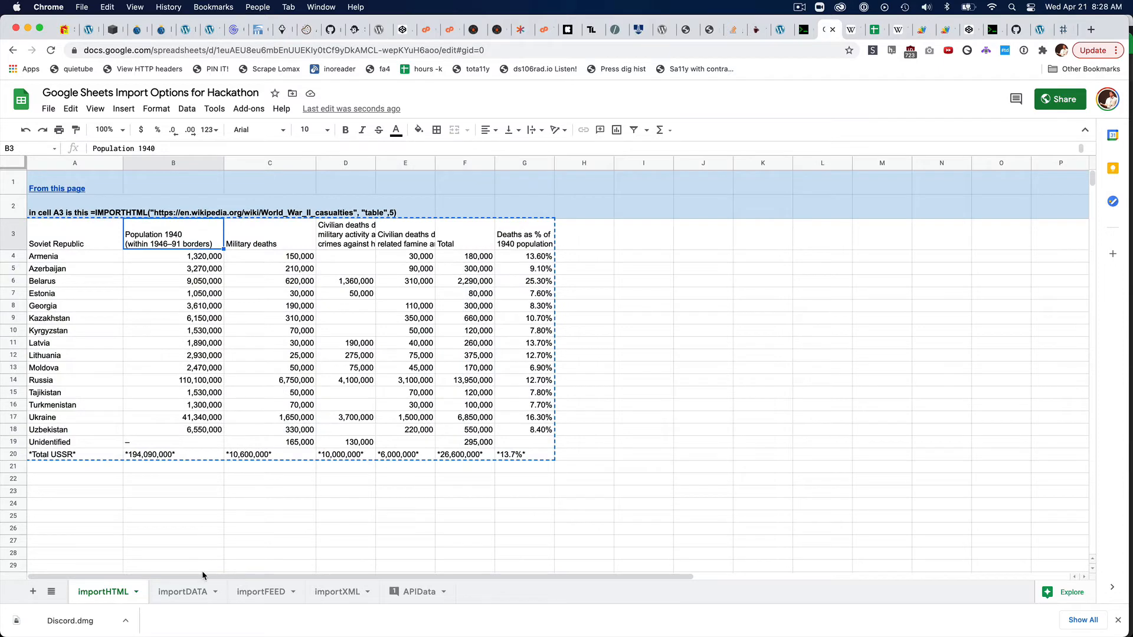
key("Escape")
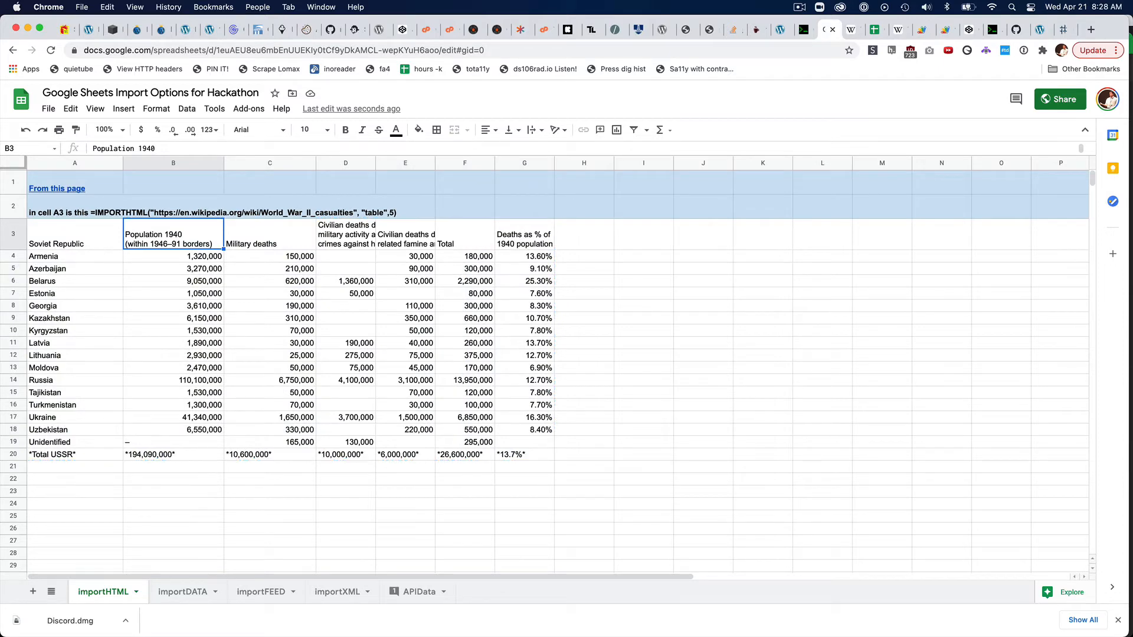
Look through the fish data on the importDATA sheet, and show the importFEED sheet.
left_click(188, 587)
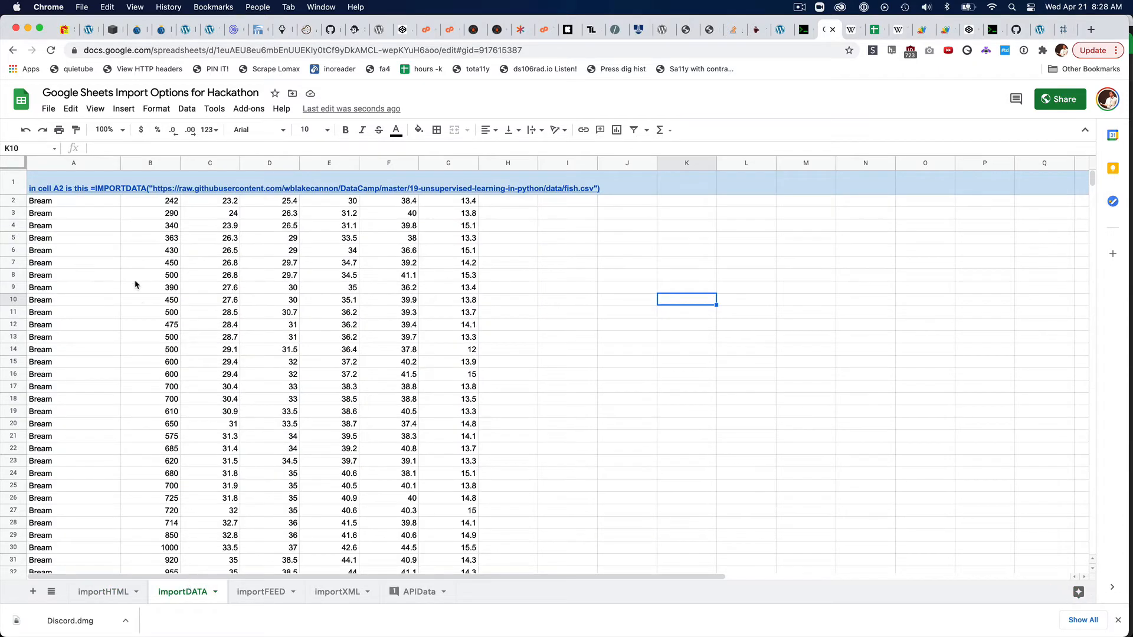
mouse_move(45, 192)
scroll(307, 351, "down", 5)
scroll(307, 352, "up", 5)
left_click(267, 592)
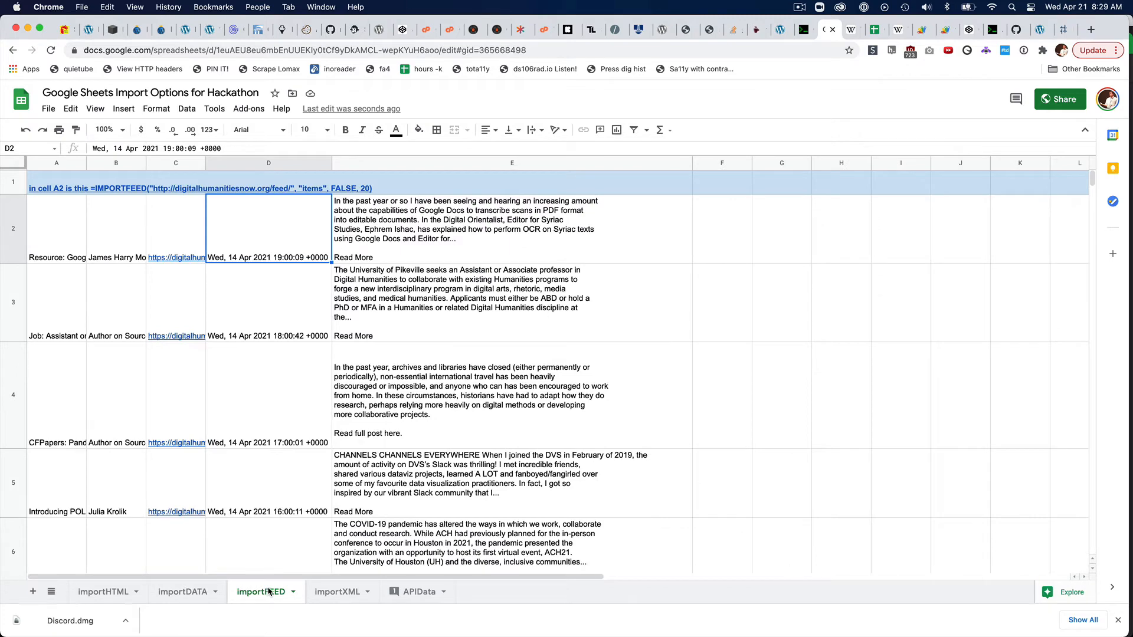
On the importXML sheet, examine the formula note in A2 and the Direct paste rows with their links below the imported list.
left_click(331, 597)
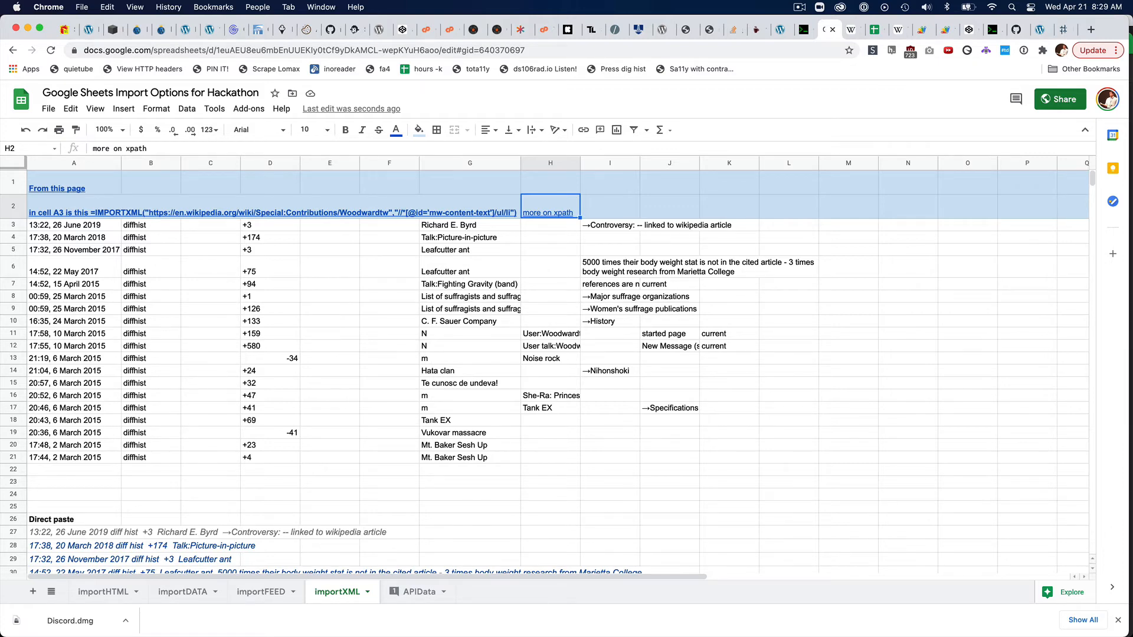
left_click(67, 210)
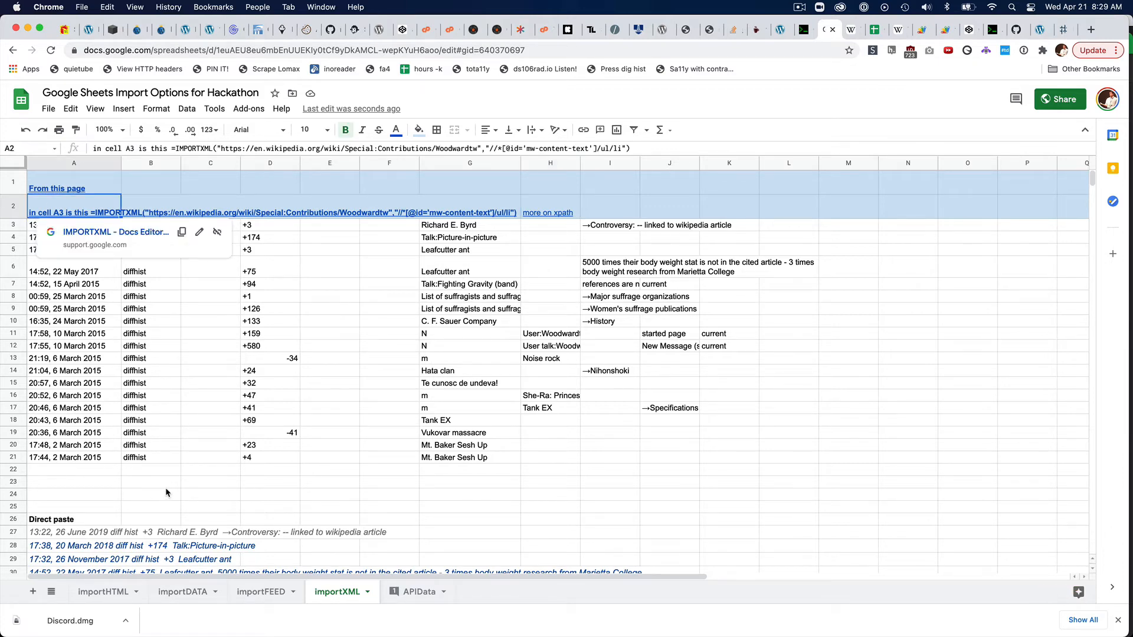
scroll(168, 492, "down", 3)
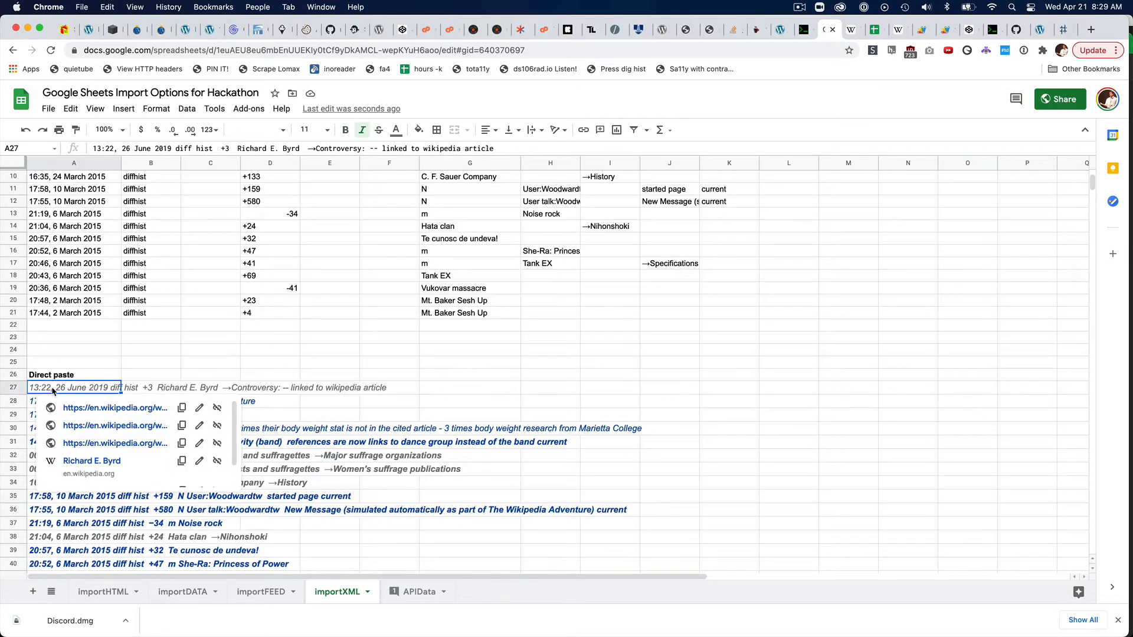
left_click(93, 364)
left_click_drag(109, 388, 224, 537)
left_click(172, 364)
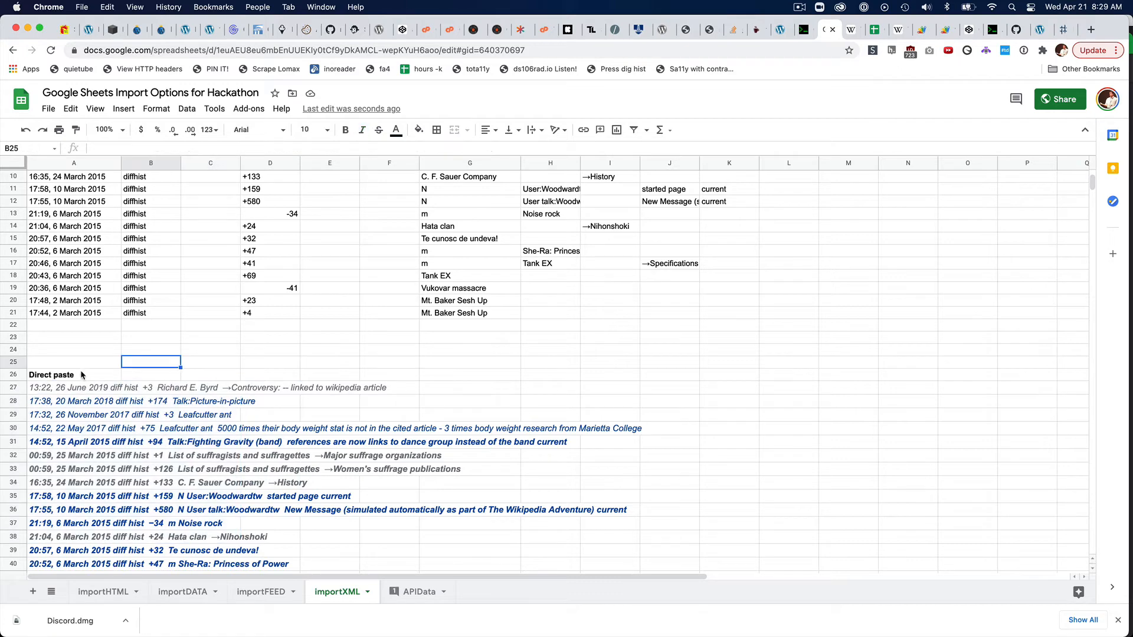
mouse_move(81, 446)
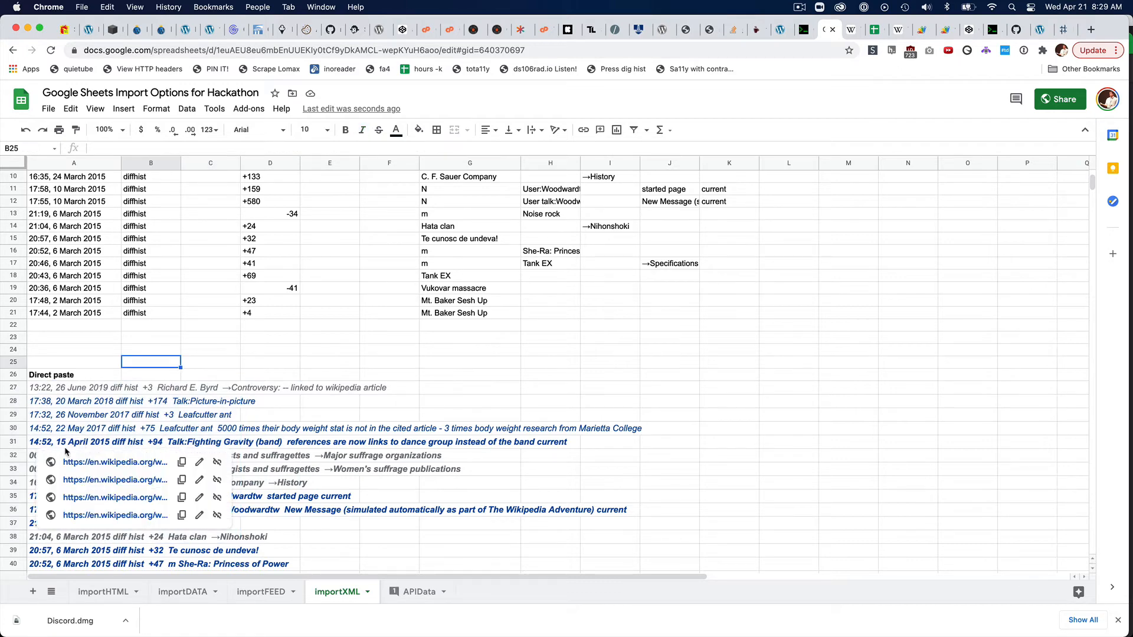
left_click(77, 358)
scroll(77, 359, "up", 5)
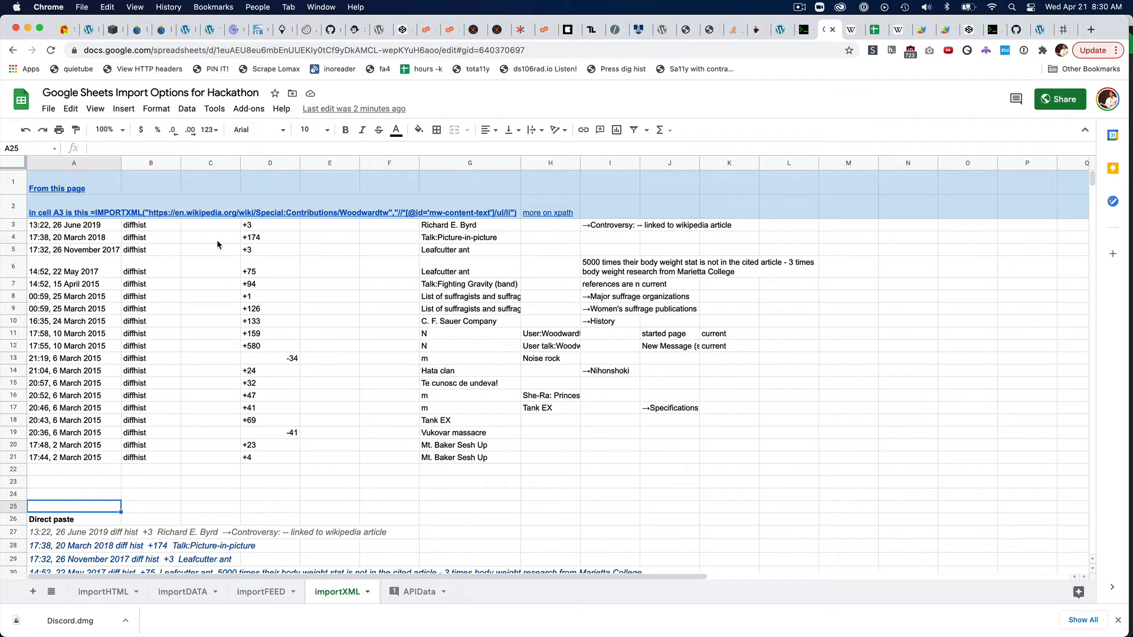
Select the imported contributions in A3:K22 to examine how IMPORTXML splits them into columns, and clear the selection.
left_click(75, 230)
left_click(150, 284, "shift")
left_click_drag(392, 426, 716, 475)
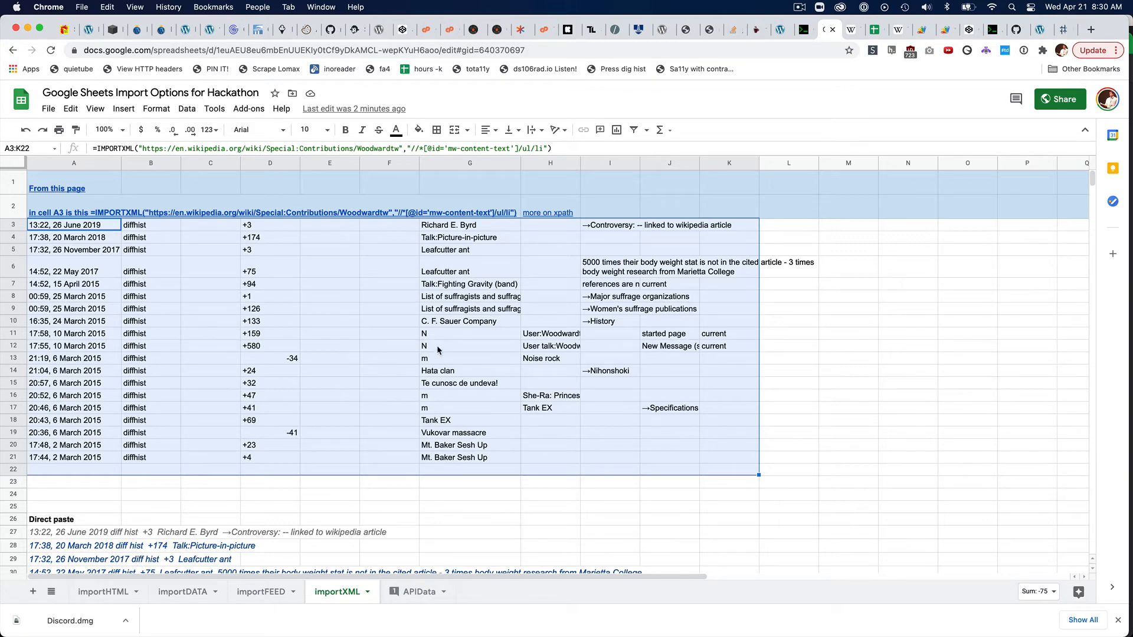
left_click(386, 374)
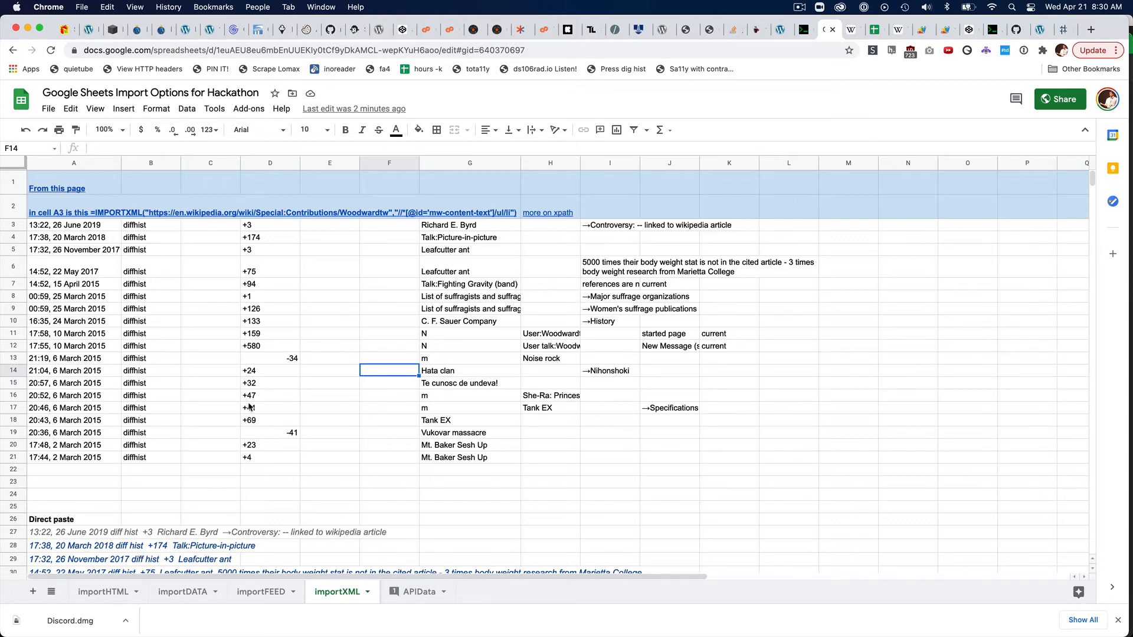
Show the APIData sheet and its script link, and switch to the "youtube import example" project in Apps Script.
left_click(419, 592)
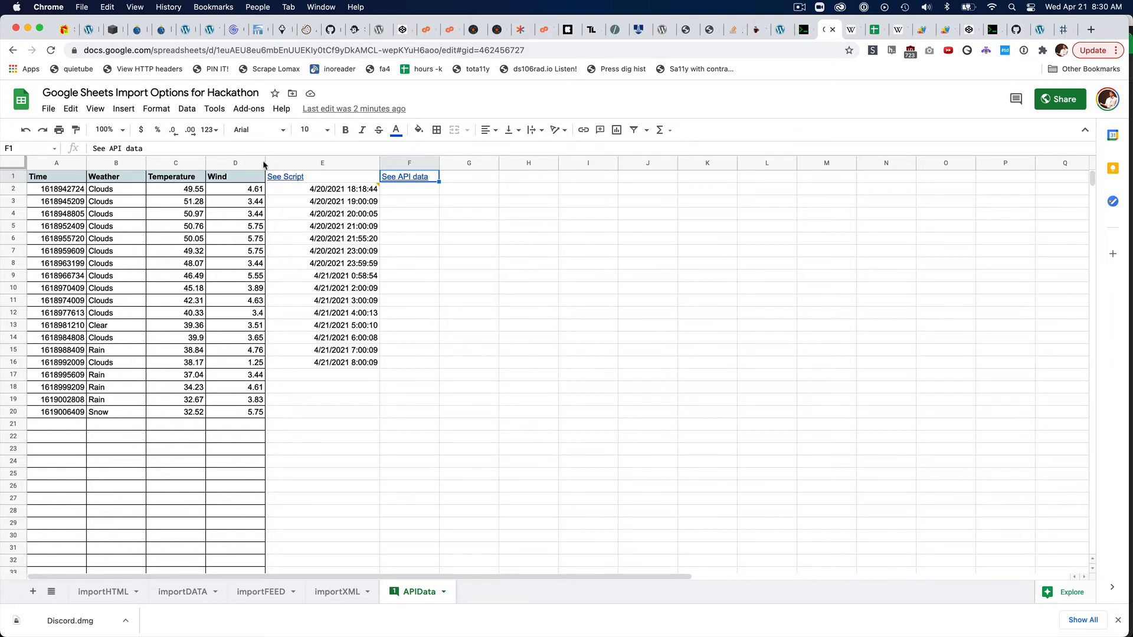
mouse_move(289, 180)
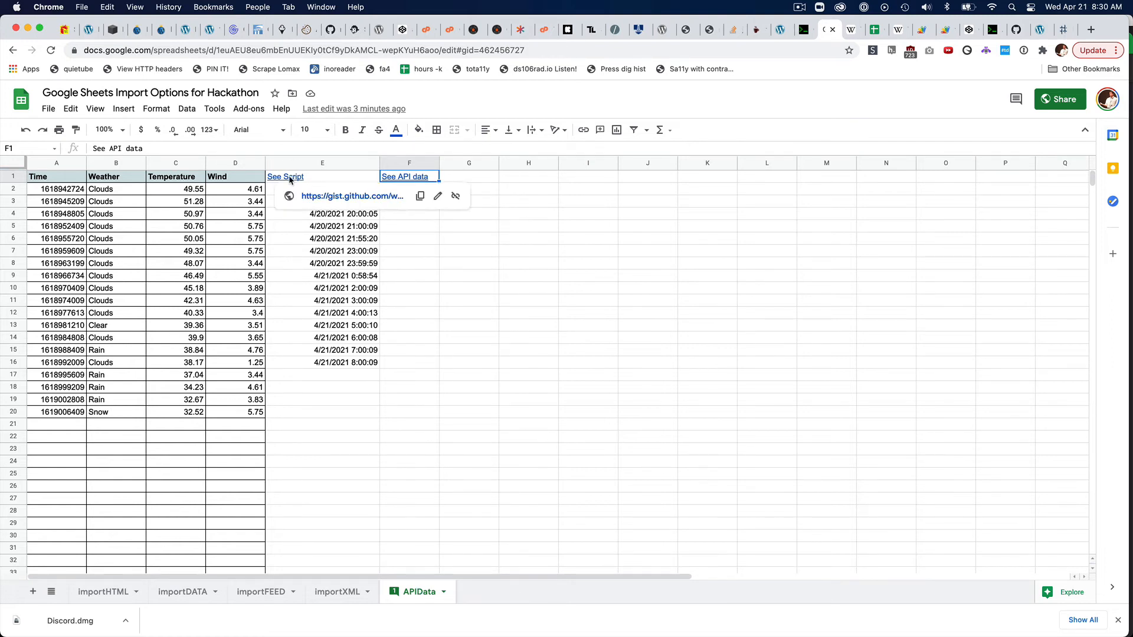
left_click(921, 30)
left_click(943, 30)
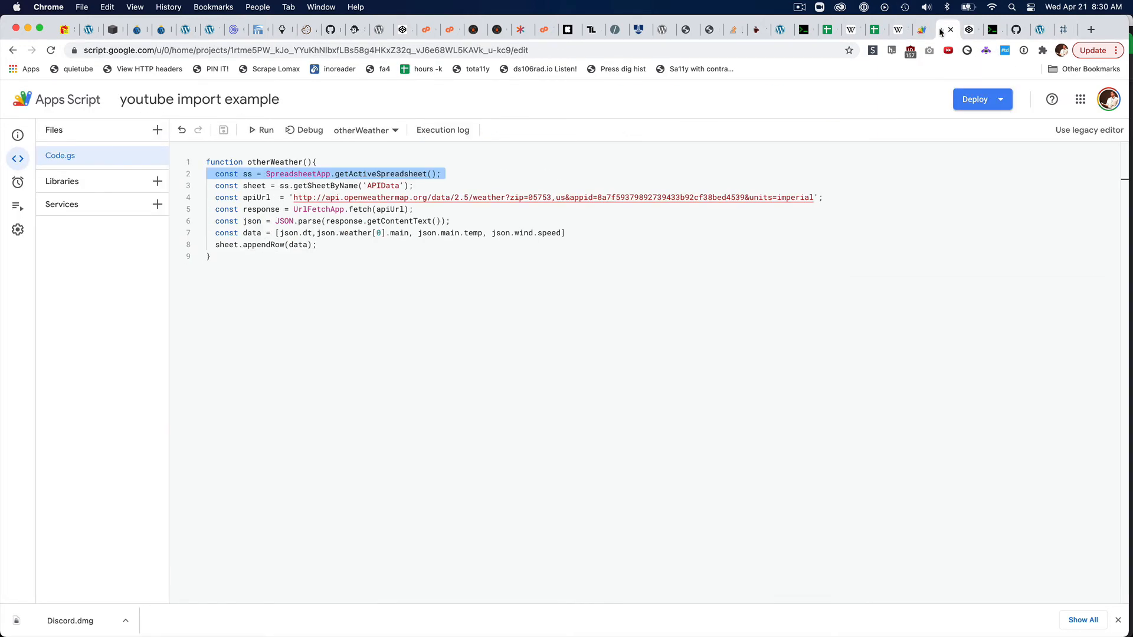
Examine the otherWeather function's lines that get the active spreadsheet, find the APIData sheet and define the API URL.
left_click(406, 278)
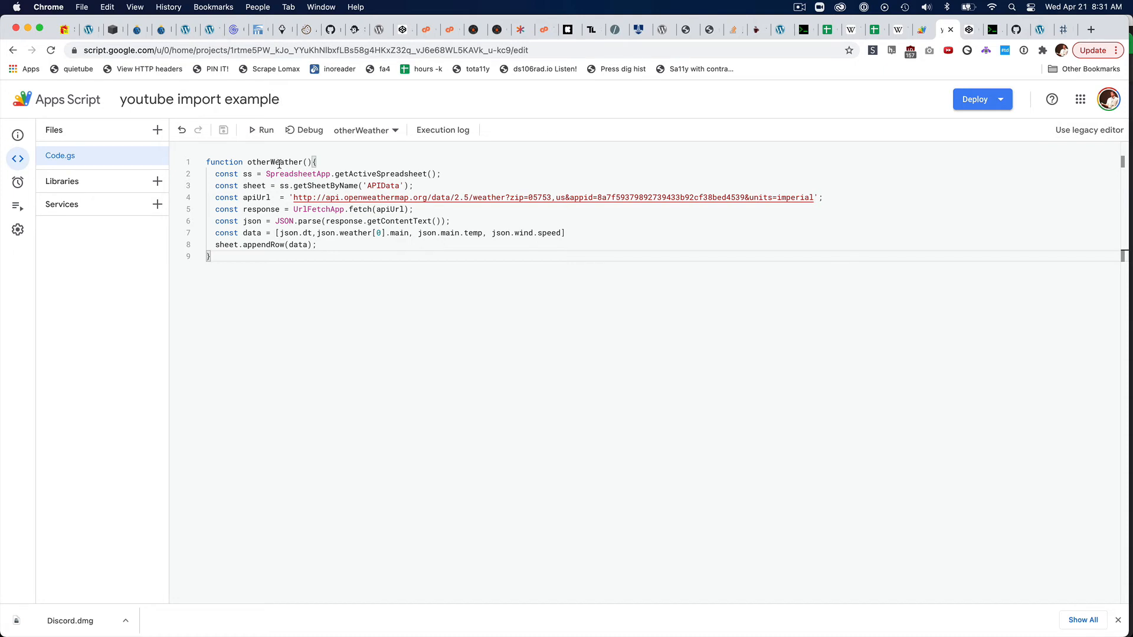
left_click_drag(210, 174, 450, 187)
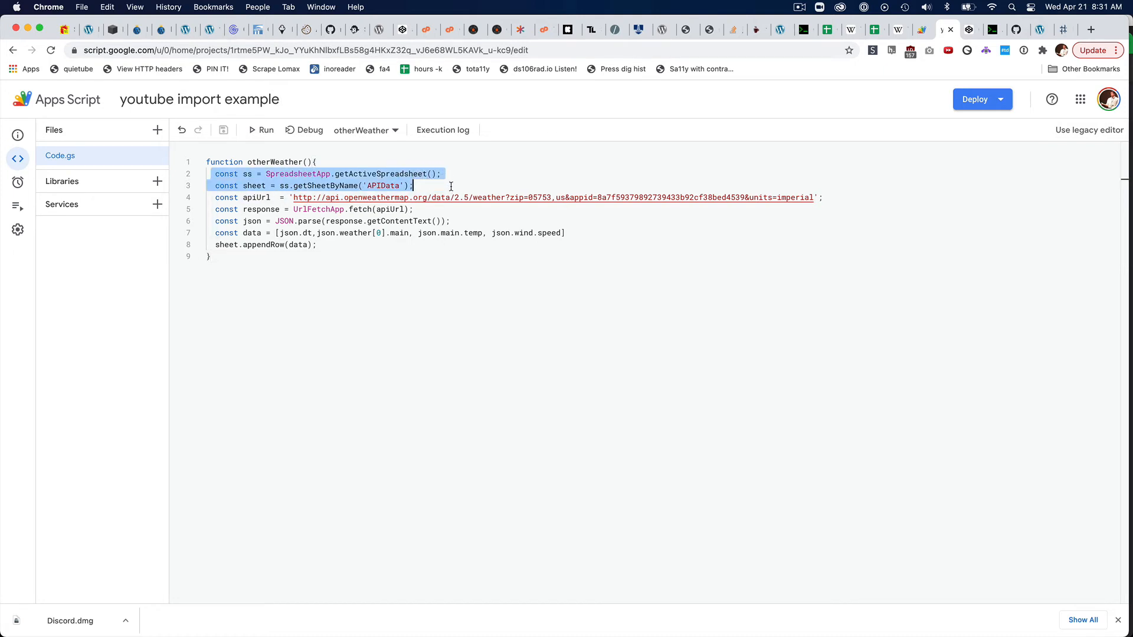
triple_click(391, 186)
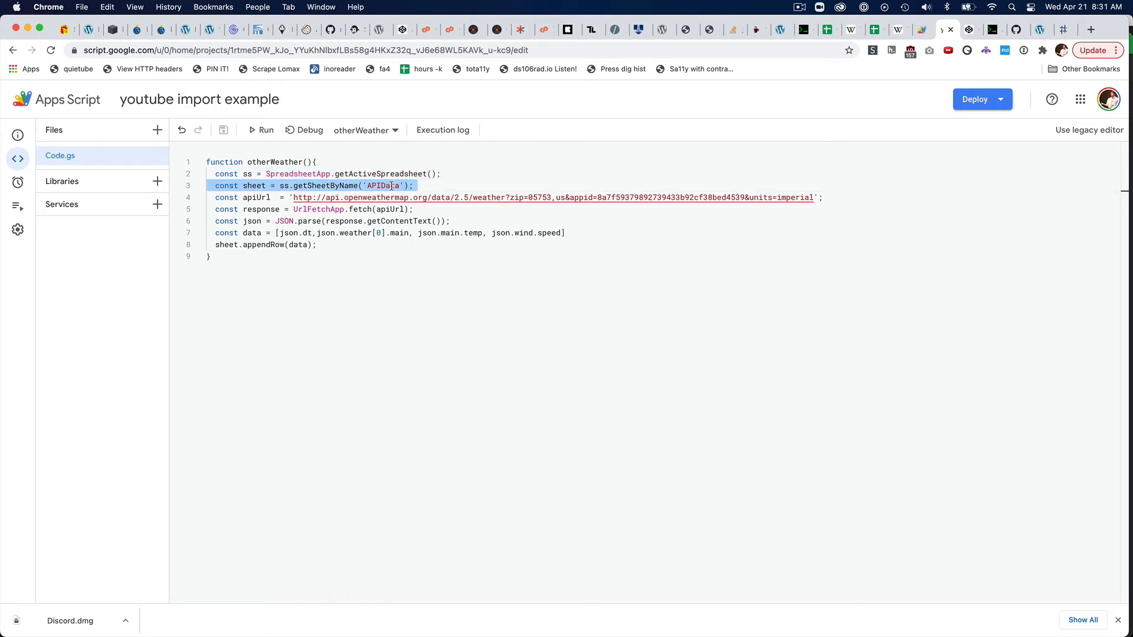
double_click(391, 186)
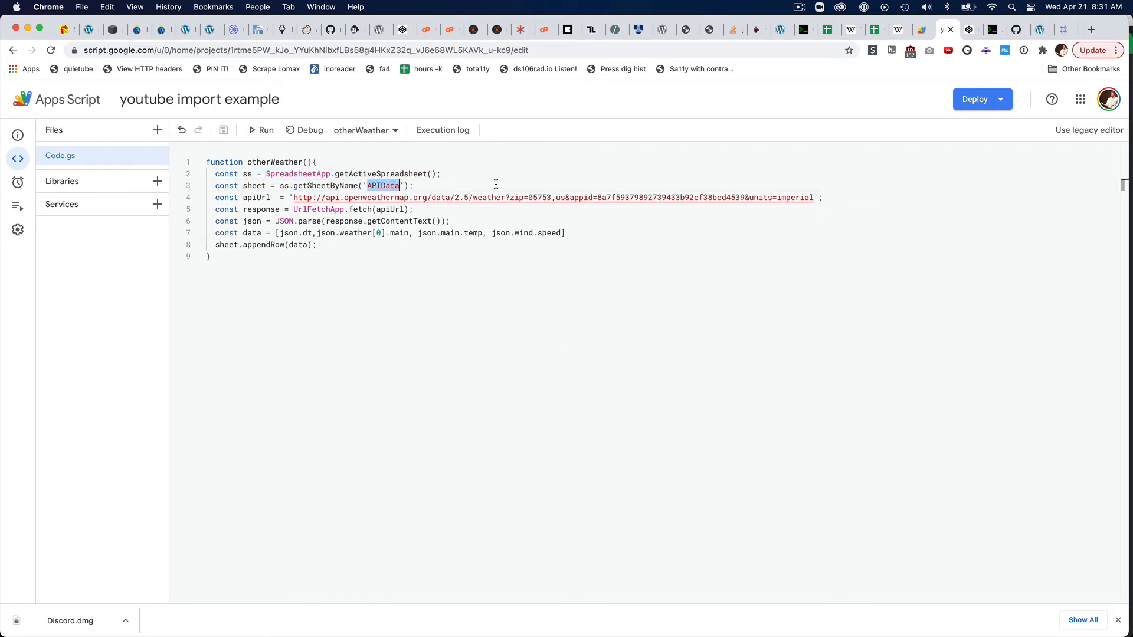
triple_click(245, 198)
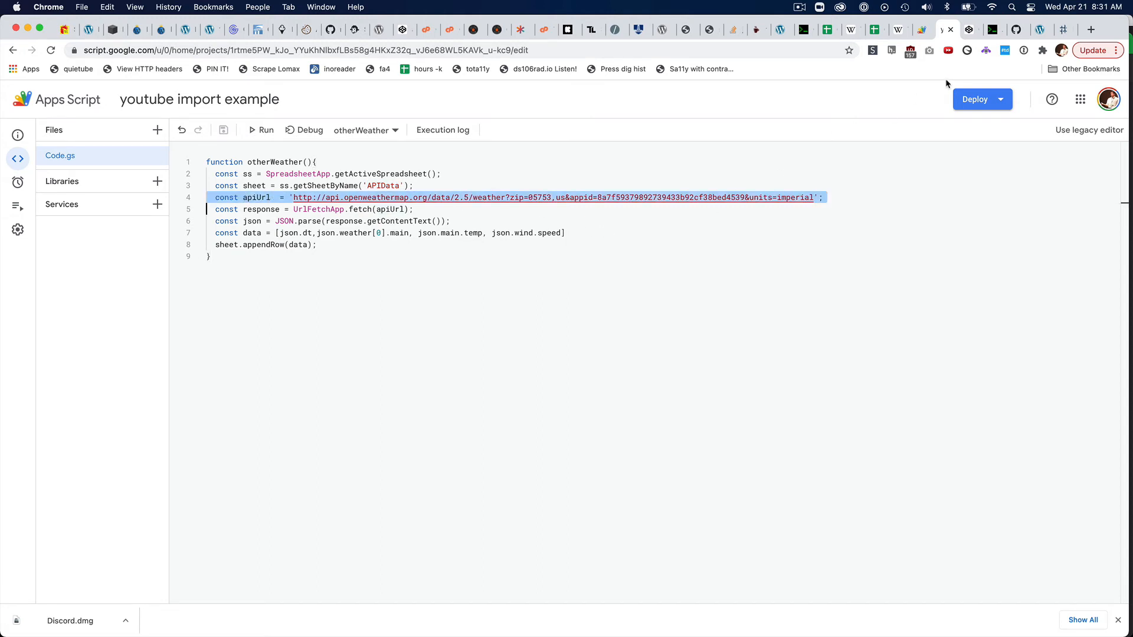
left_click(643, 184)
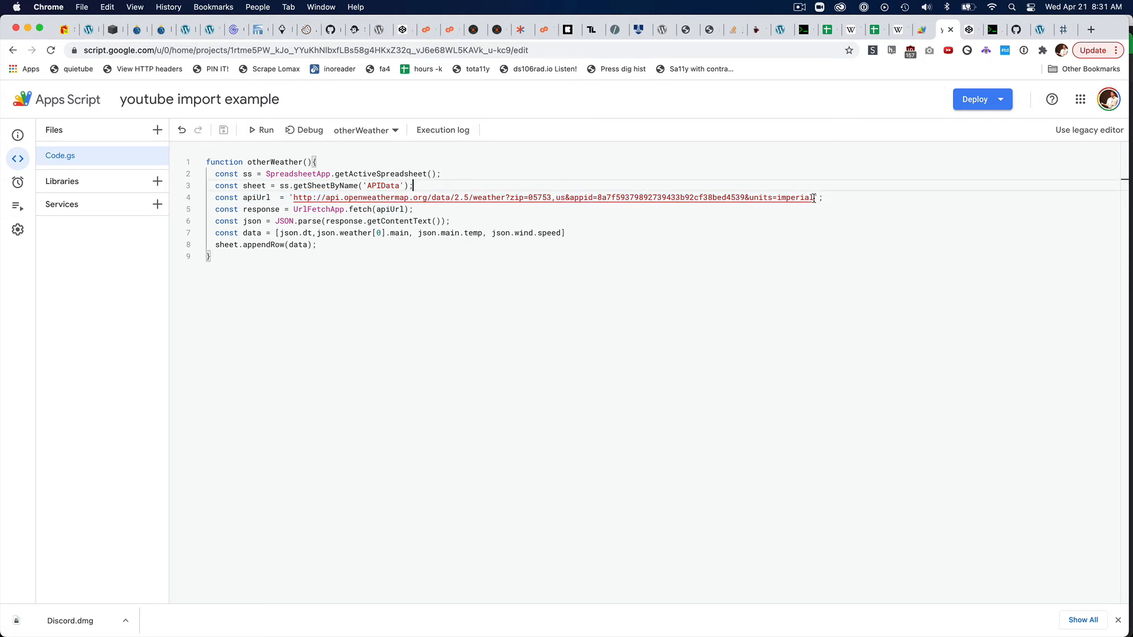
Open the script's OpenWeatherMap URL, including its API key, in a new browser tab and view the response as raw and parsed JSON.
left_click_drag(814, 199, 292, 197)
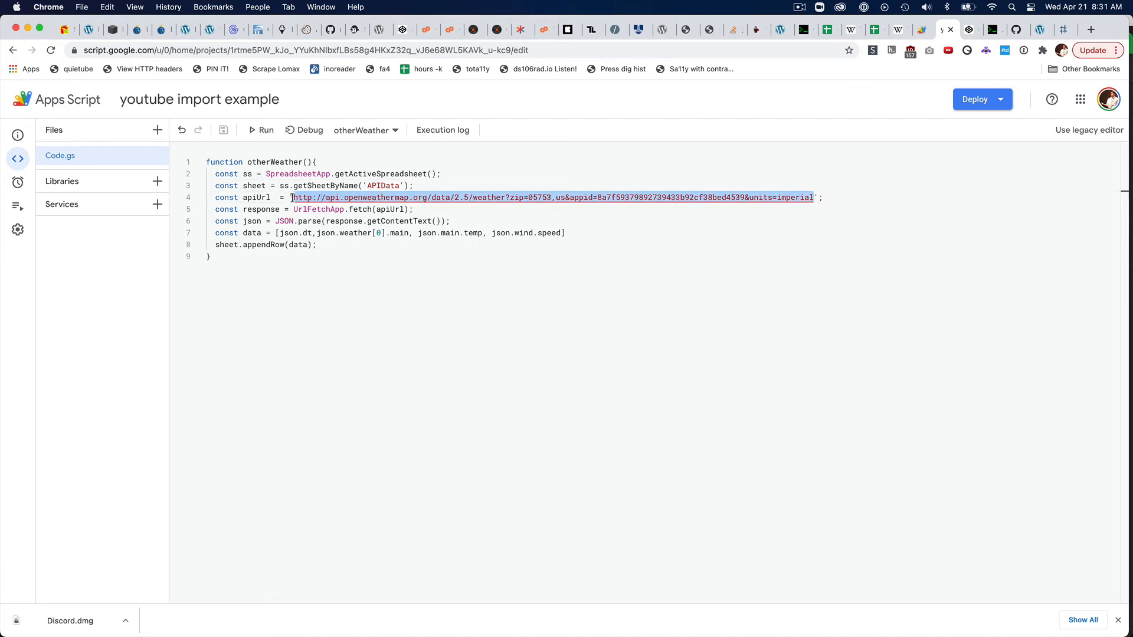
key("super+c")
key("super+t")
key("super+v")
key("Return")
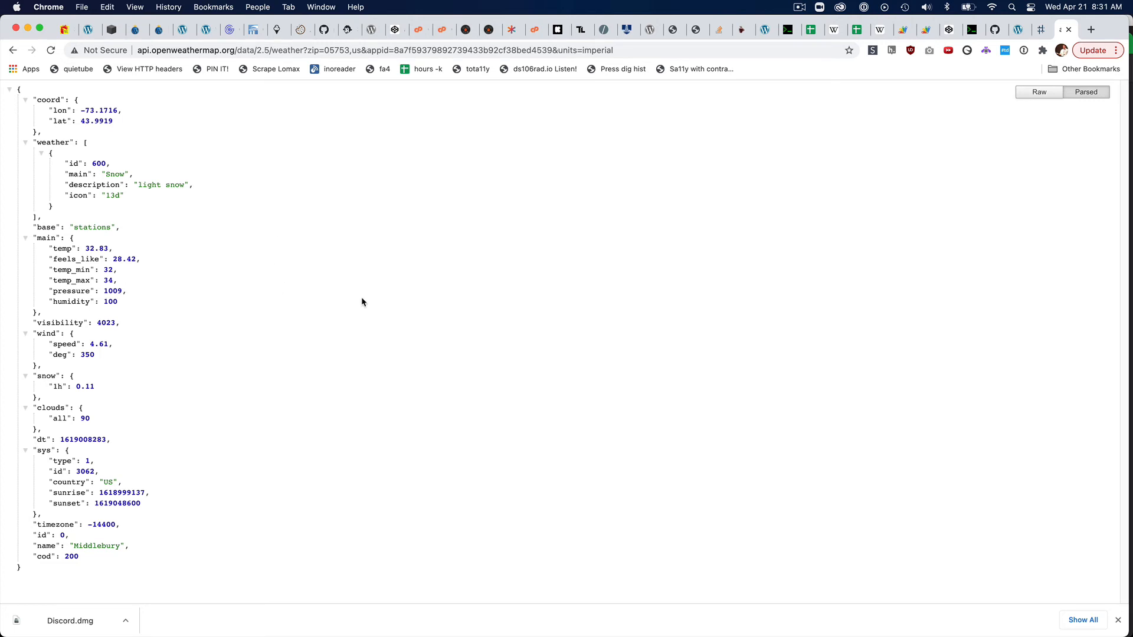
left_click(1025, 95)
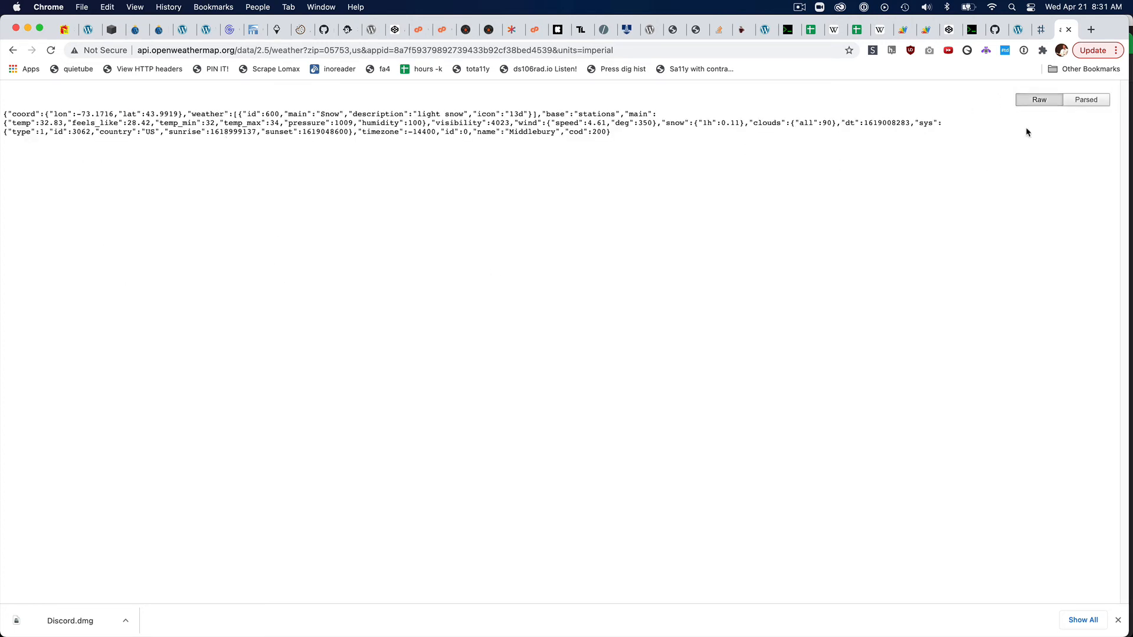
left_click(1079, 102)
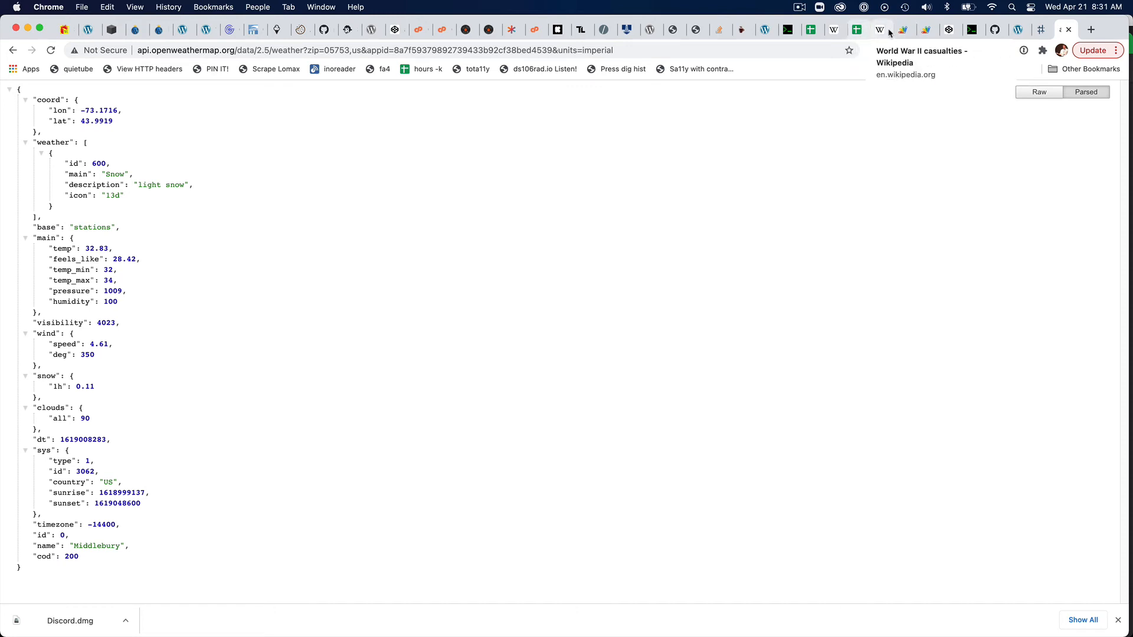
Return to the Apps Script code and examine the lines that fetch and parse the response, build the data array and append the row.
left_click(903, 30)
left_click(923, 29)
left_click(360, 269)
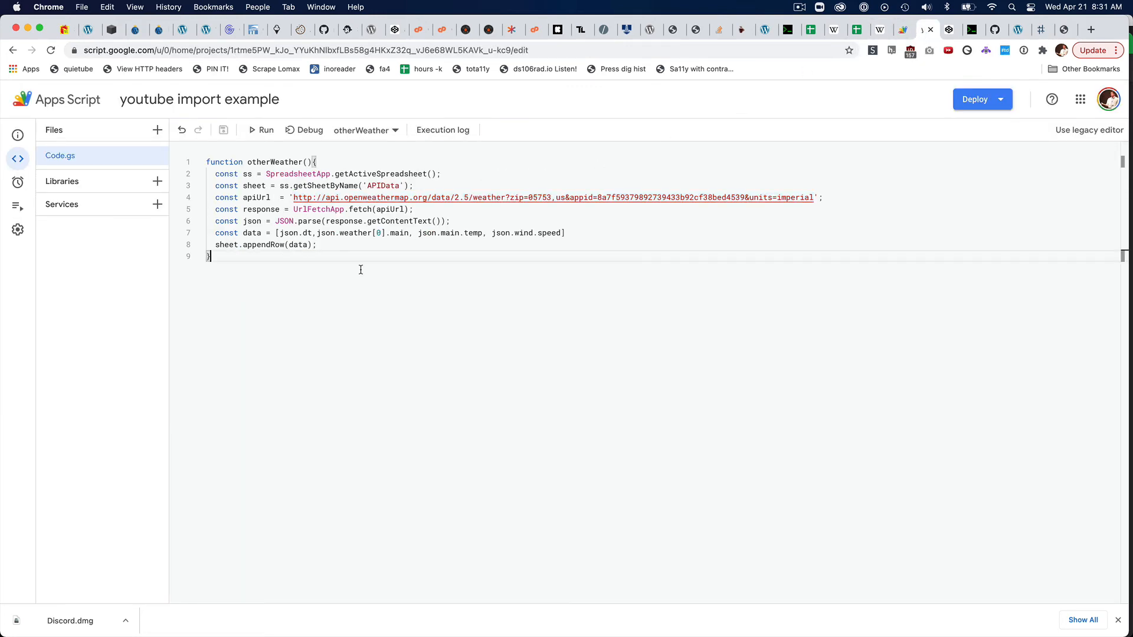
left_click_drag(289, 211, 561, 232)
left_click(403, 241)
left_click(256, 244)
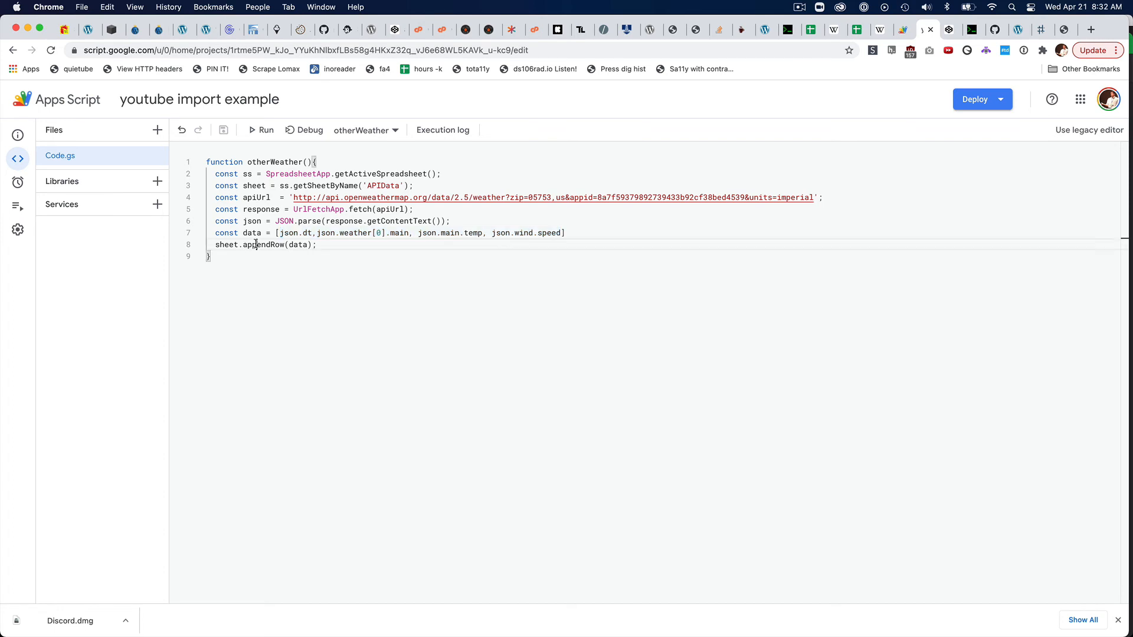
triple_click(256, 245)
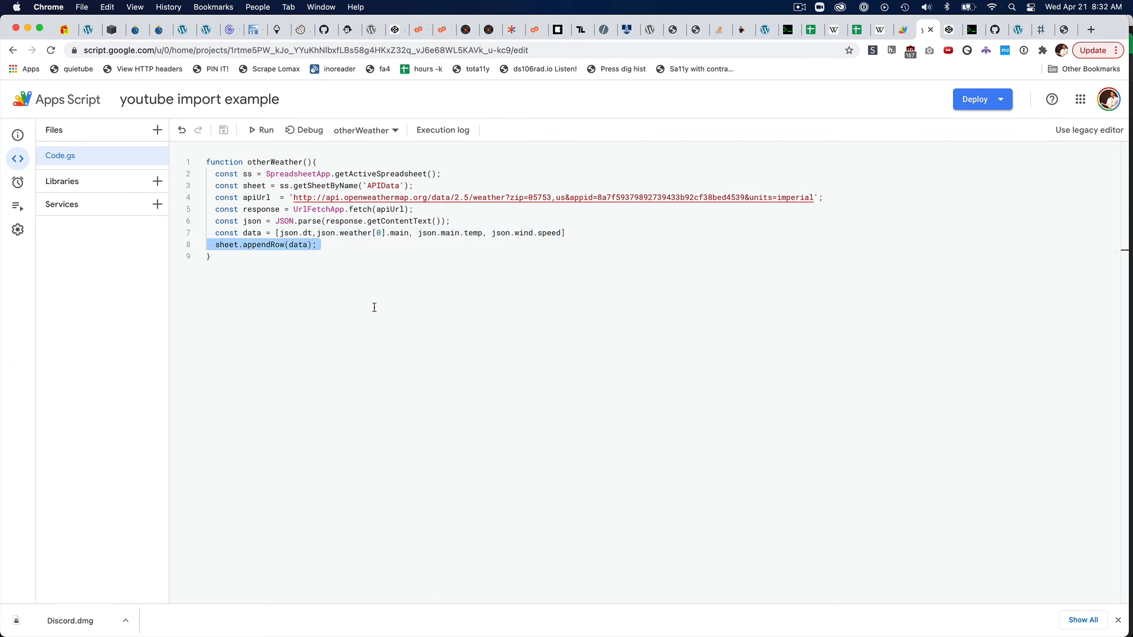
left_click(374, 306)
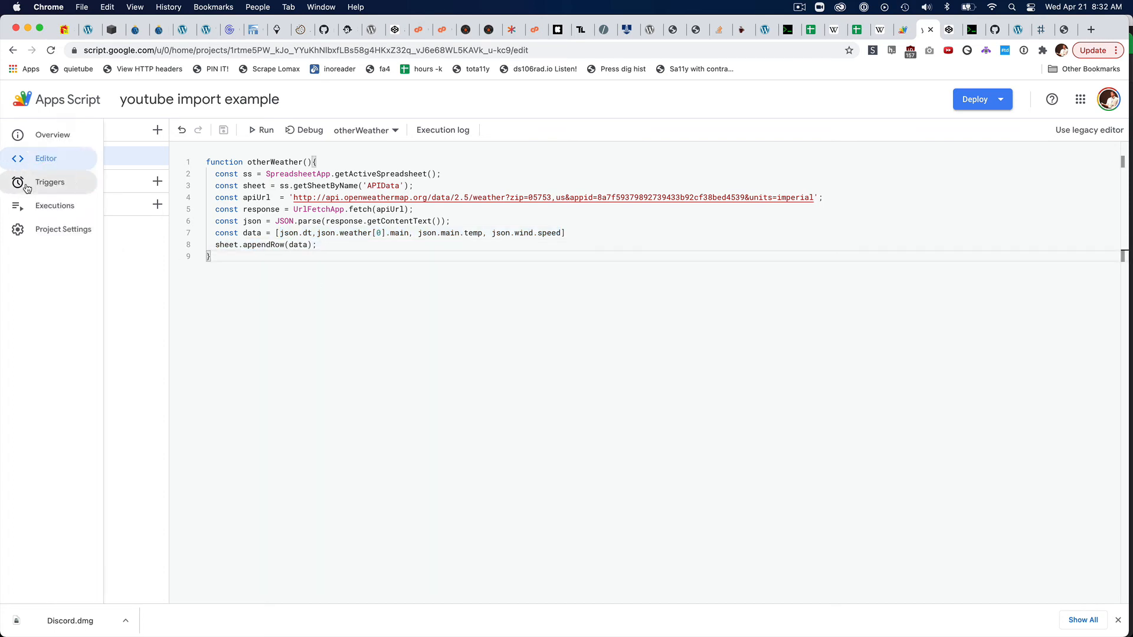
View the settings of the otherWeather function's time-based trigger, and cancel without saving.
left_click(26, 184)
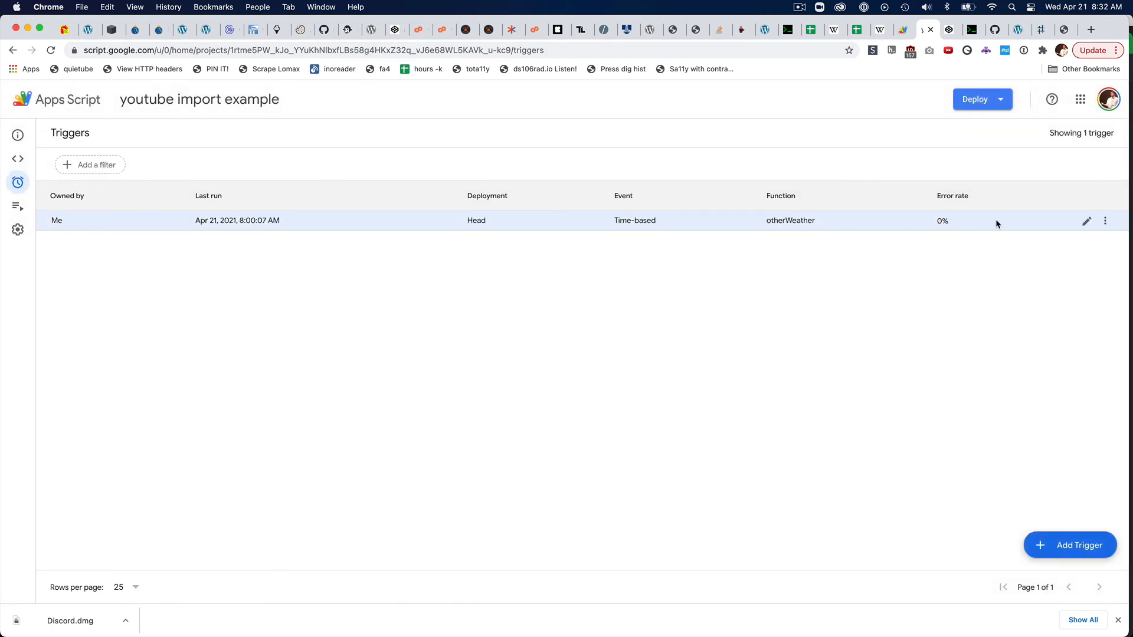
left_click(1087, 223)
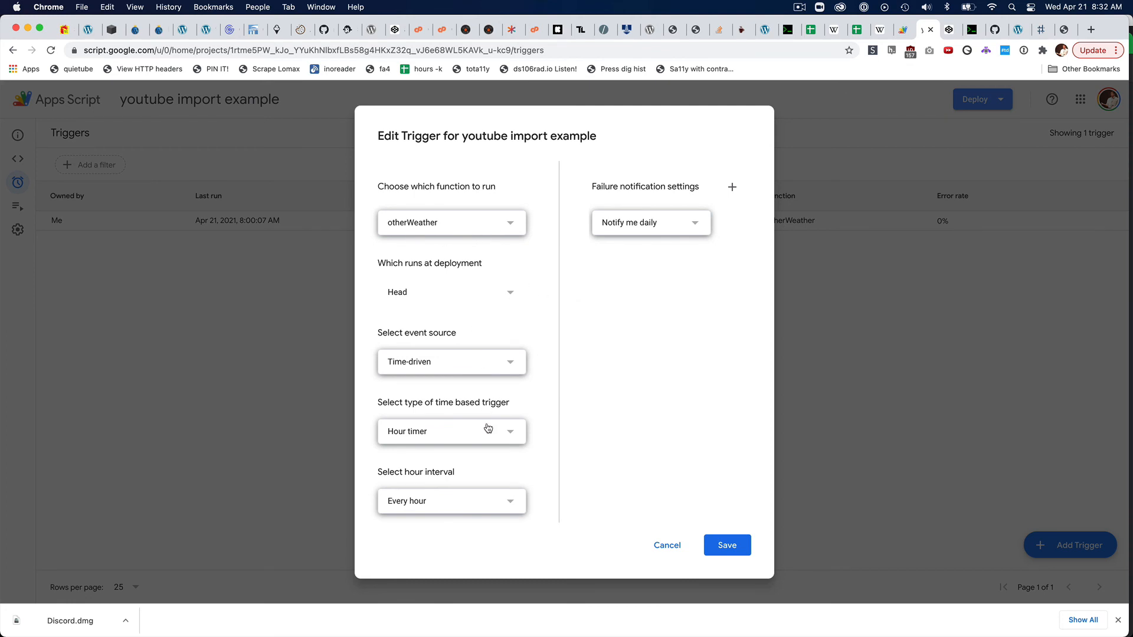
left_click(675, 541)
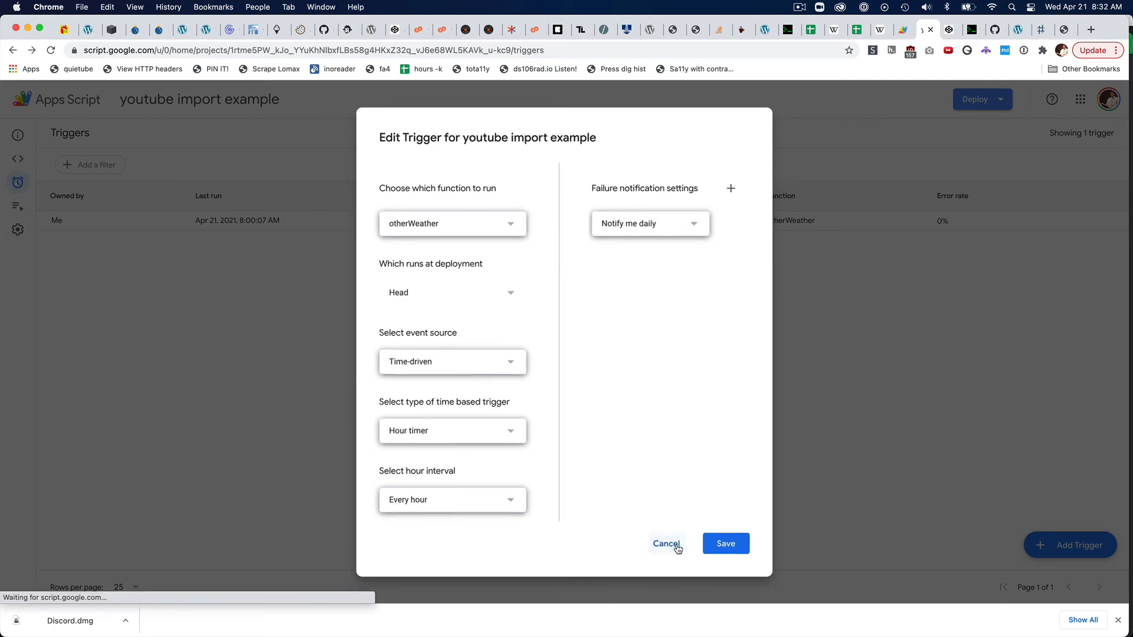
Return to the APIData sheet in Google Sheets and examine the records in A2:D20 and the timestamp conversion formulas in E2 and E3.
left_click(813, 31)
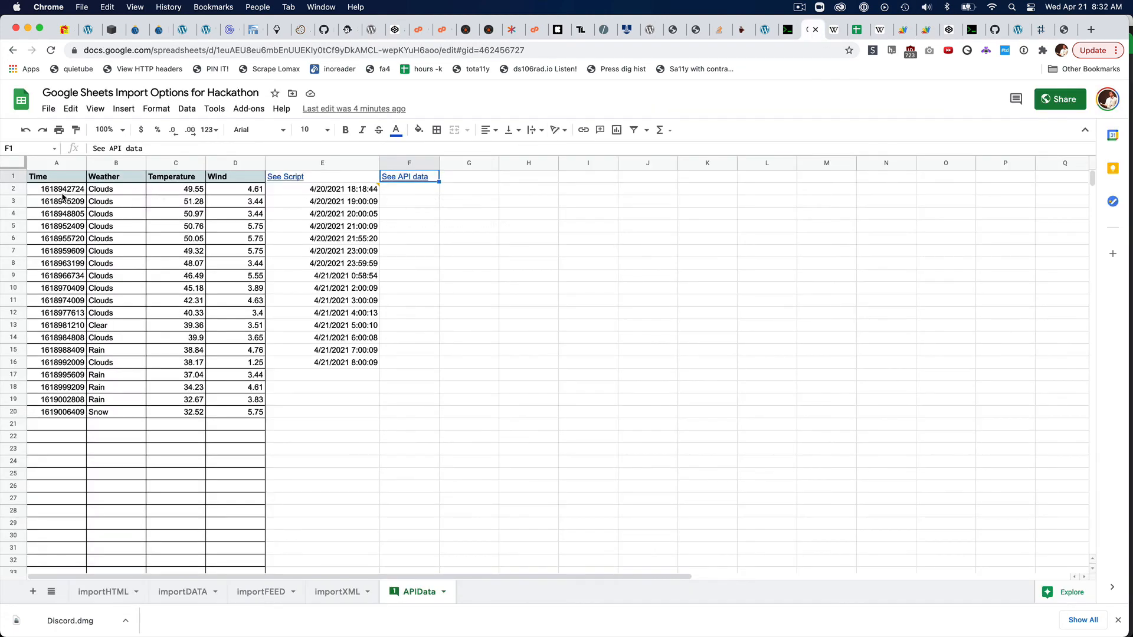
left_click_drag(62, 190, 118, 213)
left_click_drag(218, 295, 253, 412)
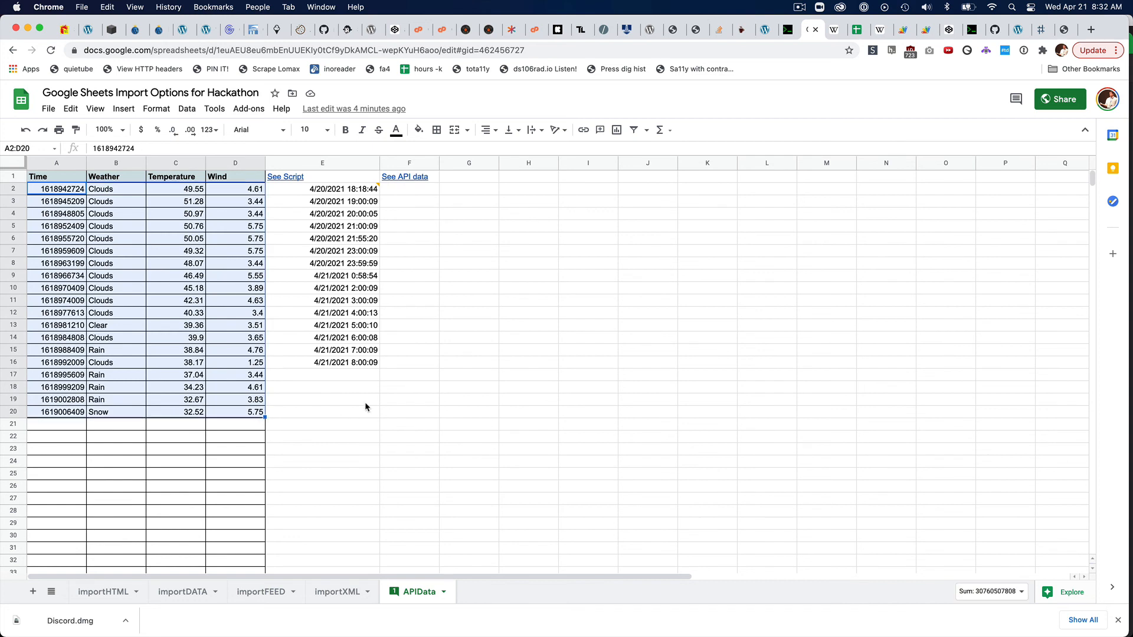
left_click(73, 197)
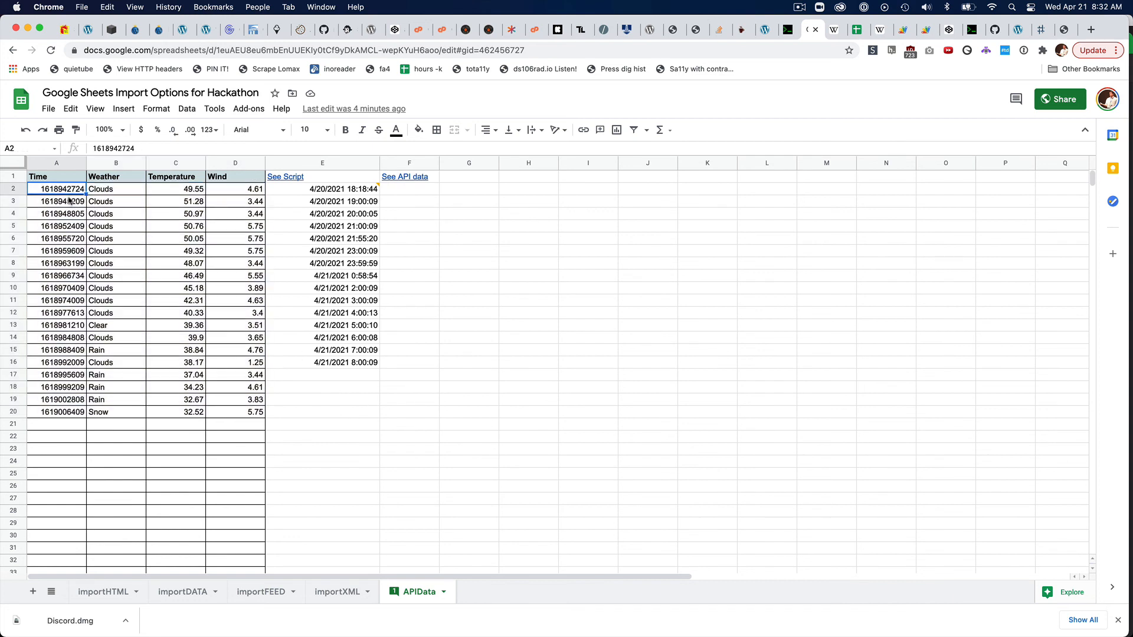
left_click(343, 191)
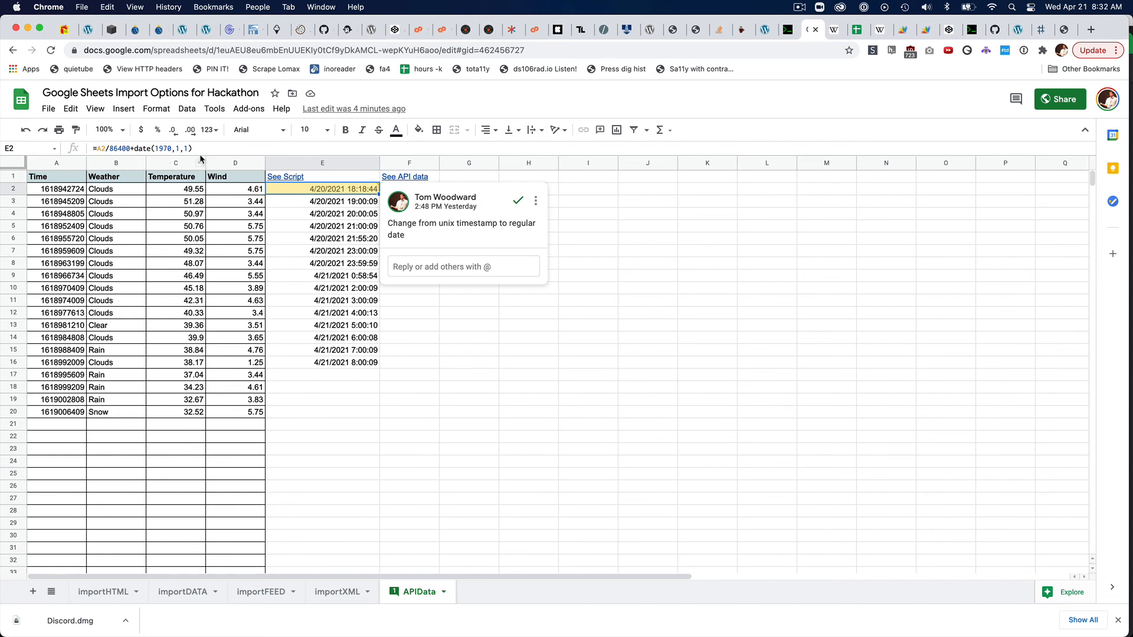
left_click(317, 204)
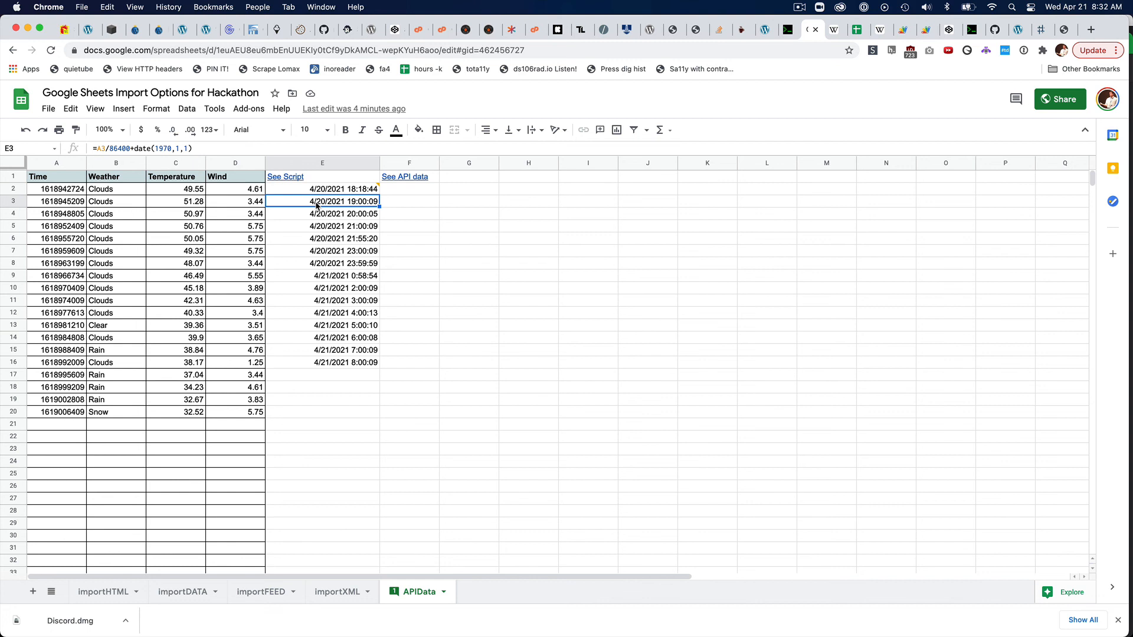
Extend the timestamp conversion formula from E16 down to E18, and select E17 to check its formula.
left_click(366, 364)
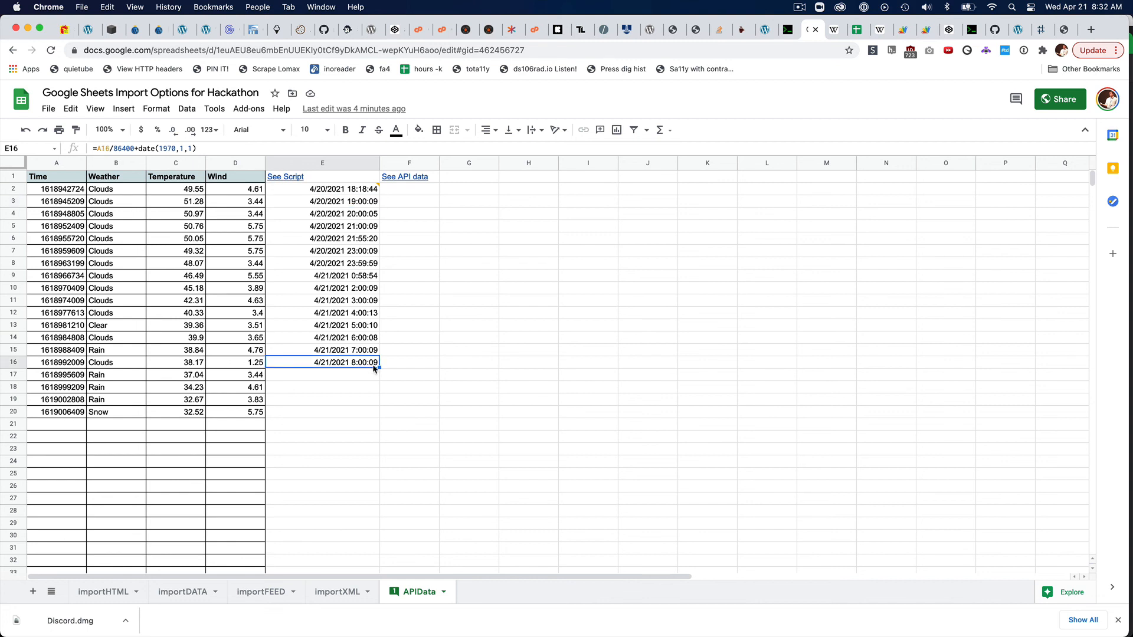
left_click_drag(379, 367, 379, 390)
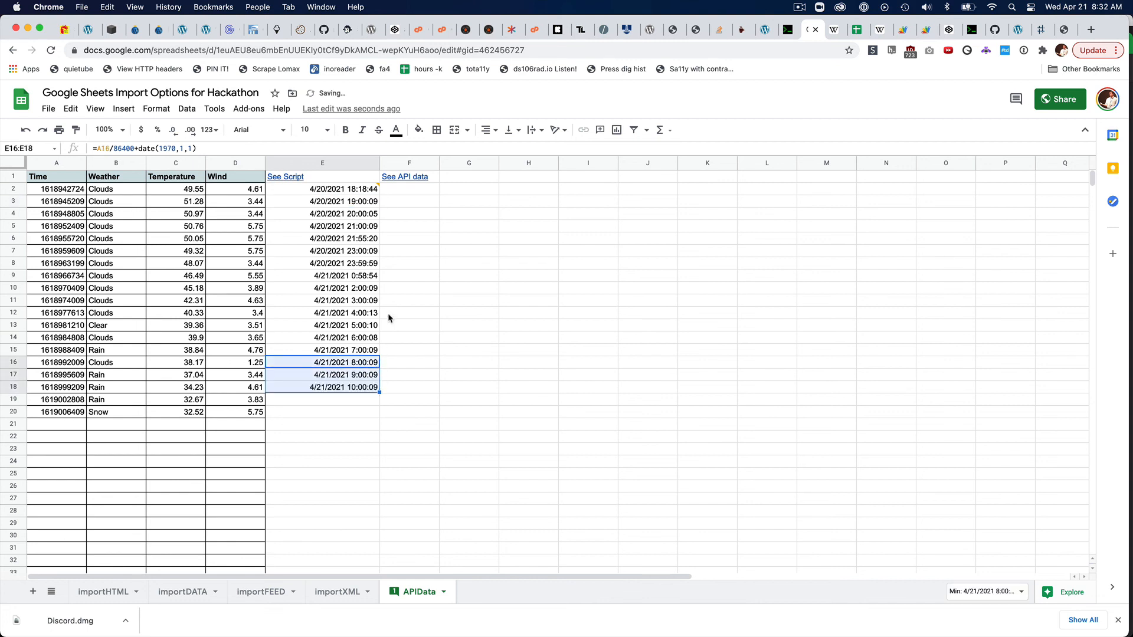
left_click(354, 377)
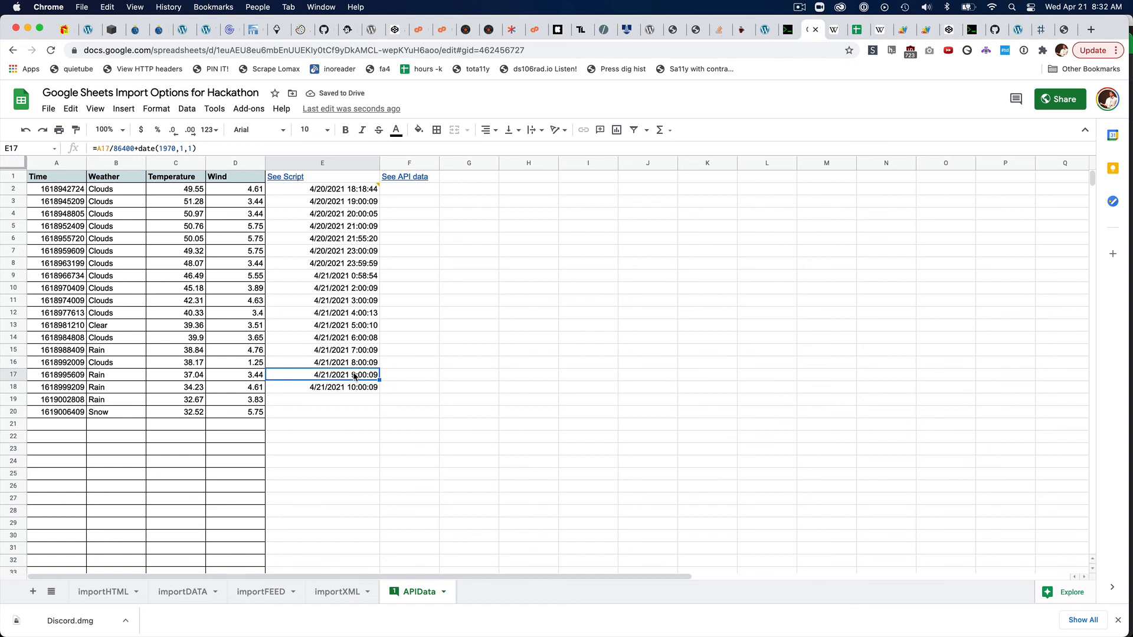